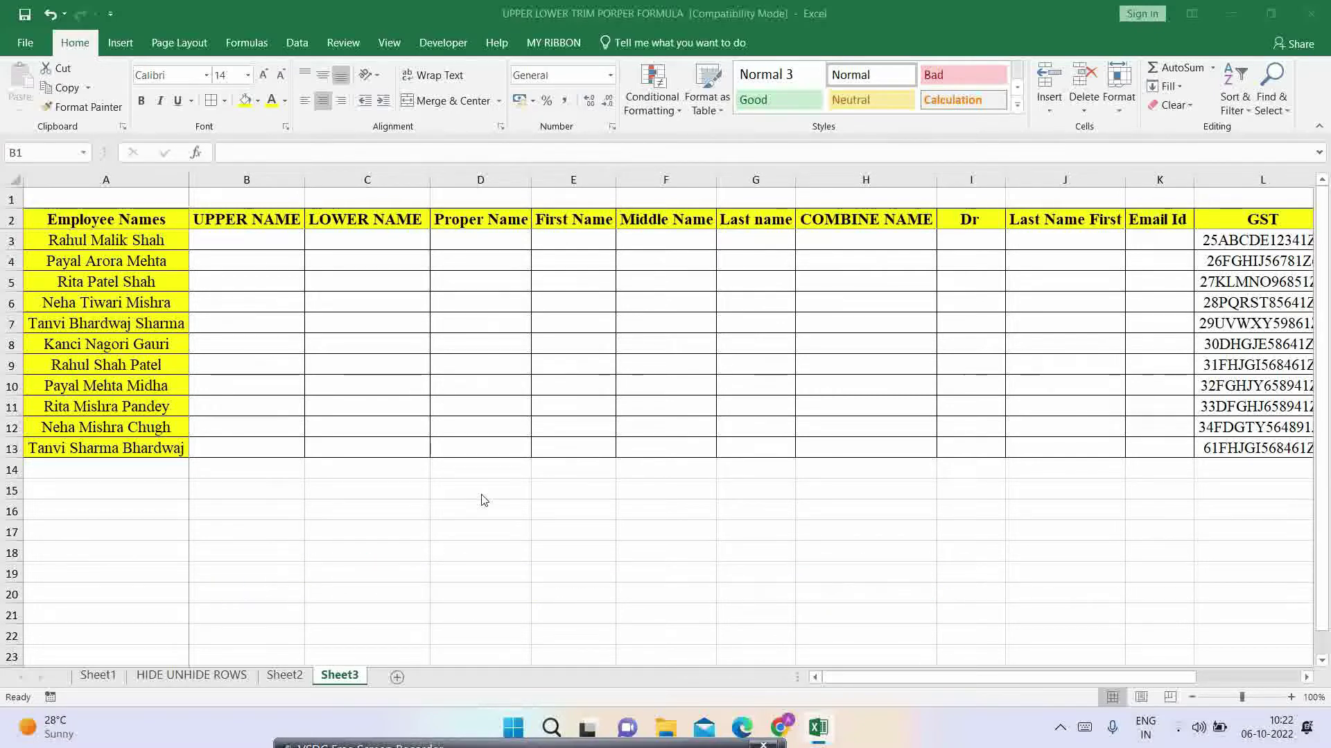
Drop the started =UPPER formula and type the first employee's full name in capitals in B3.
left_click(250, 241)
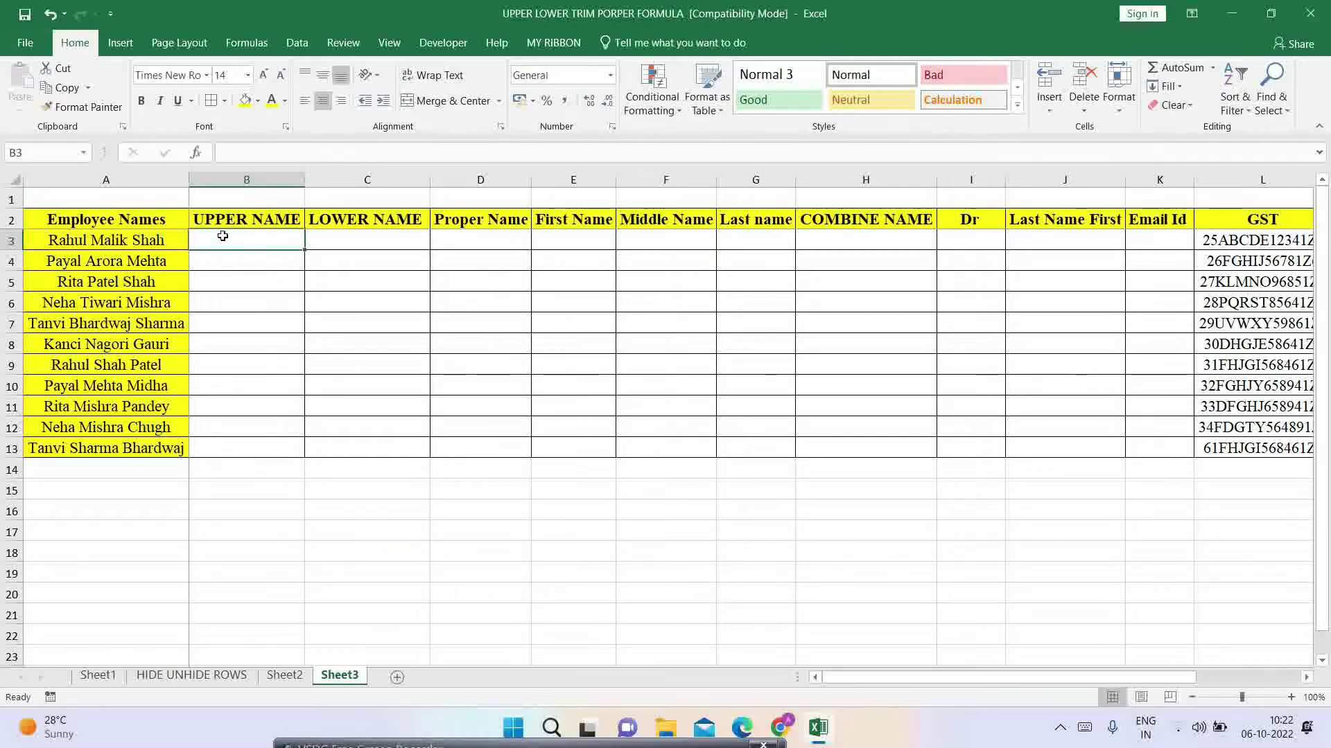
left_click(239, 222)
key("Right")
key("Right")
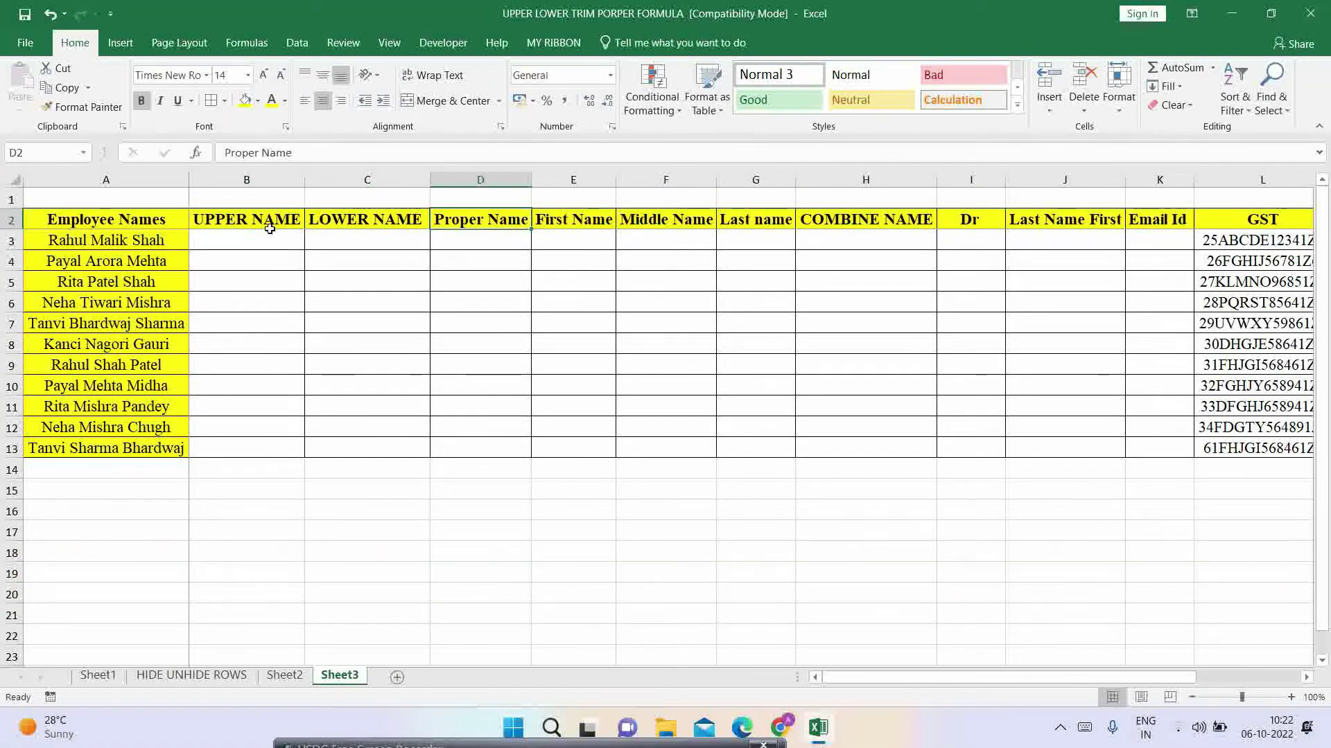
left_click(273, 214)
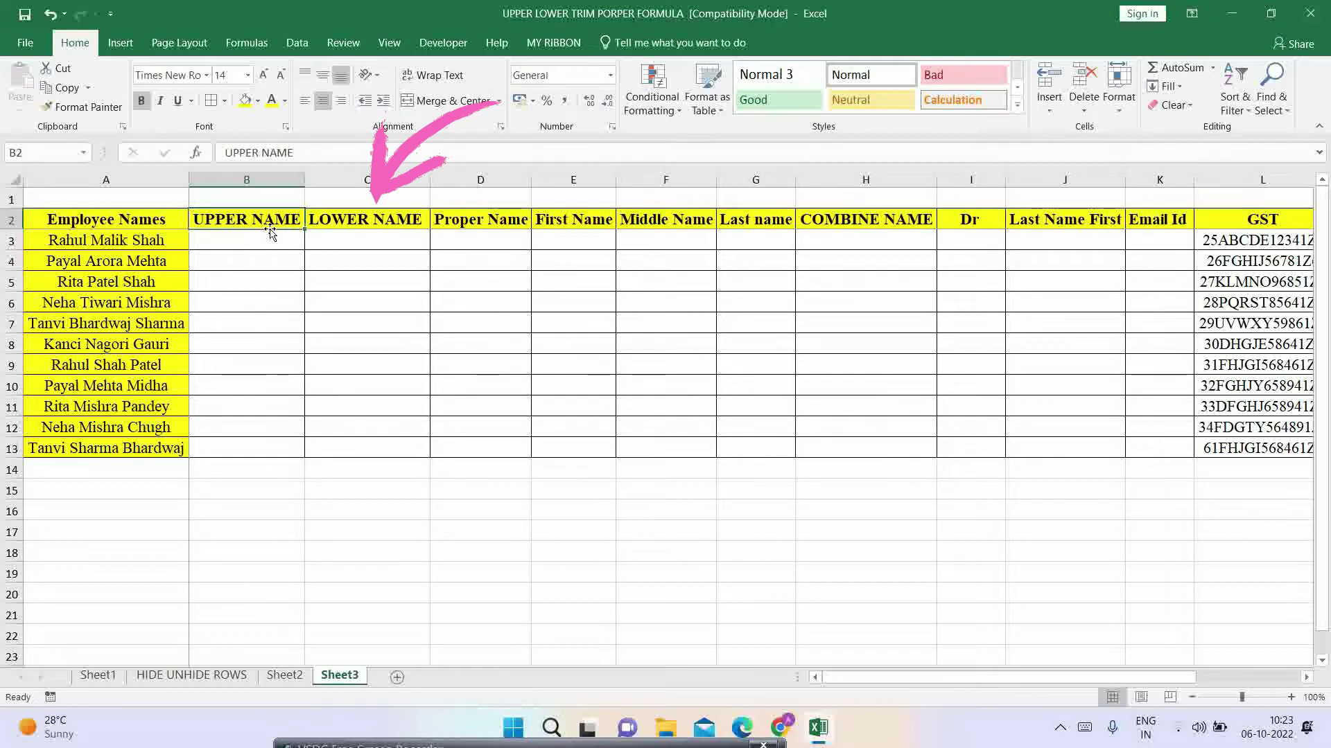
left_click(247, 242)
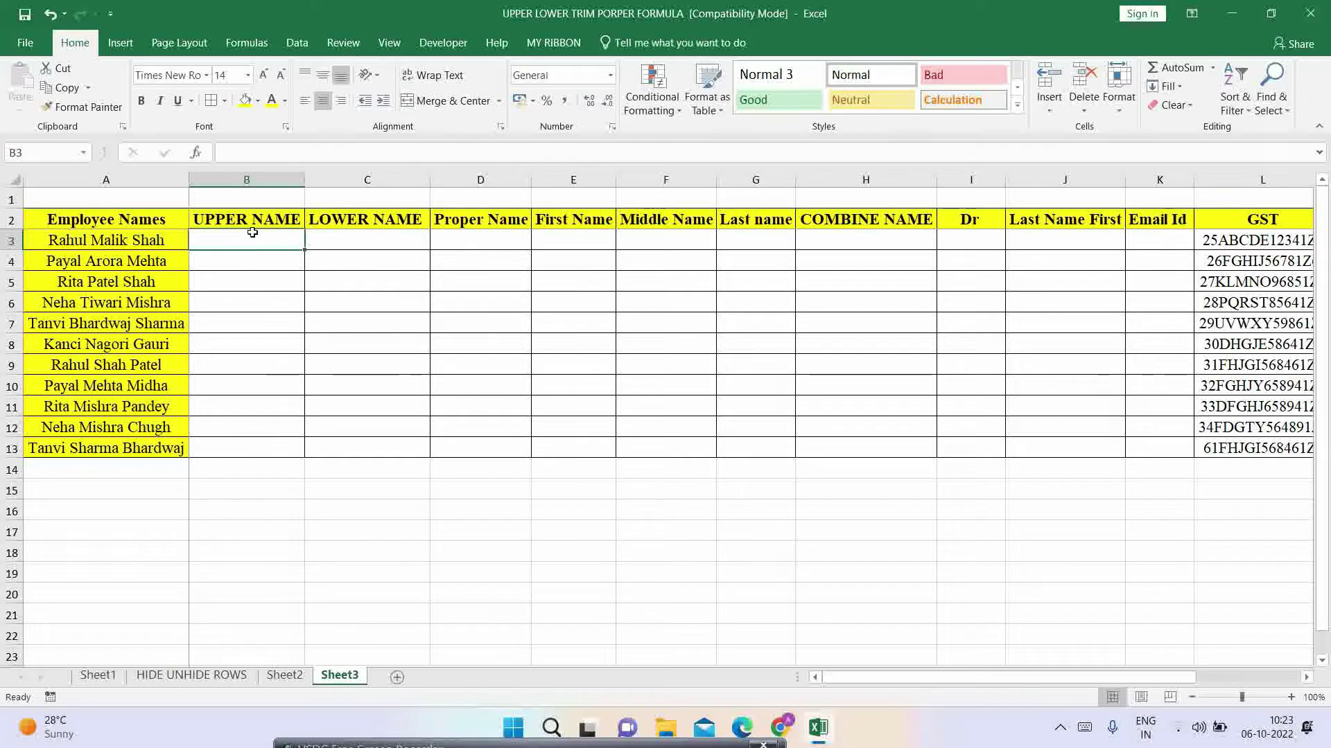
type("=")
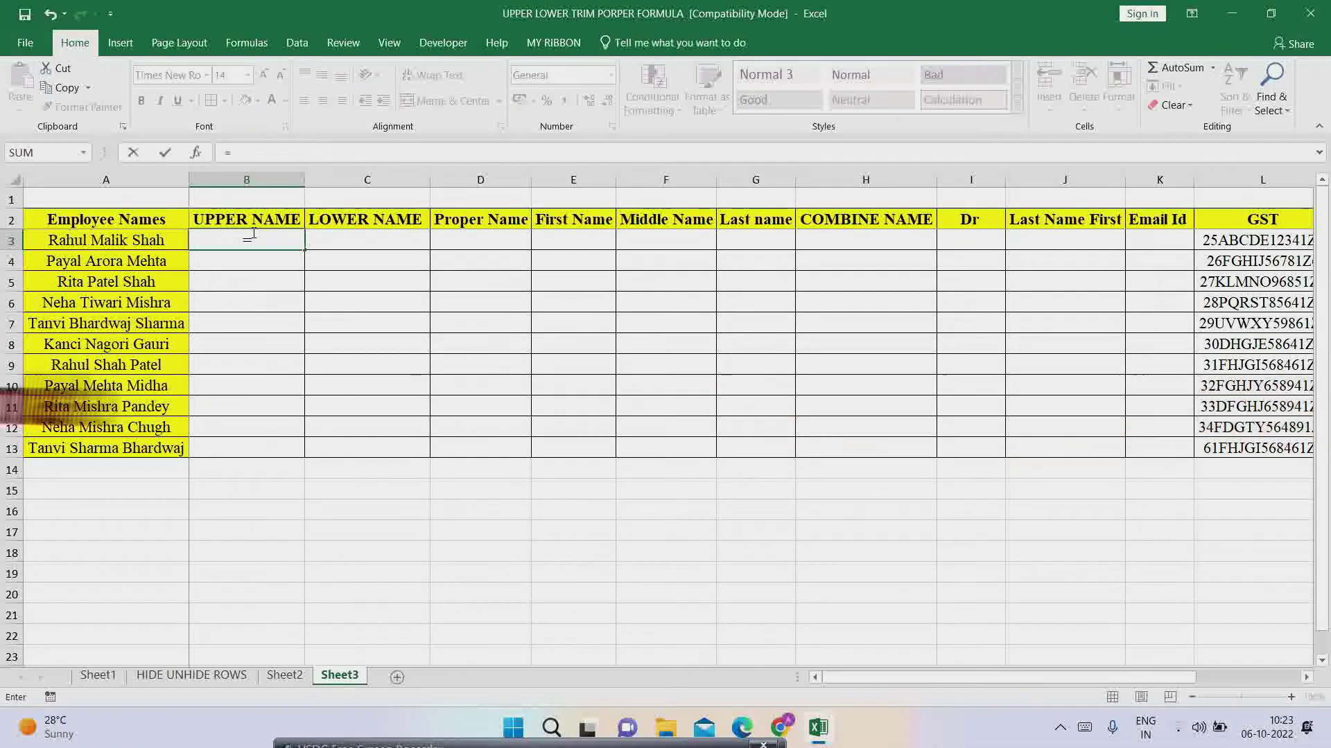
type("UPP")
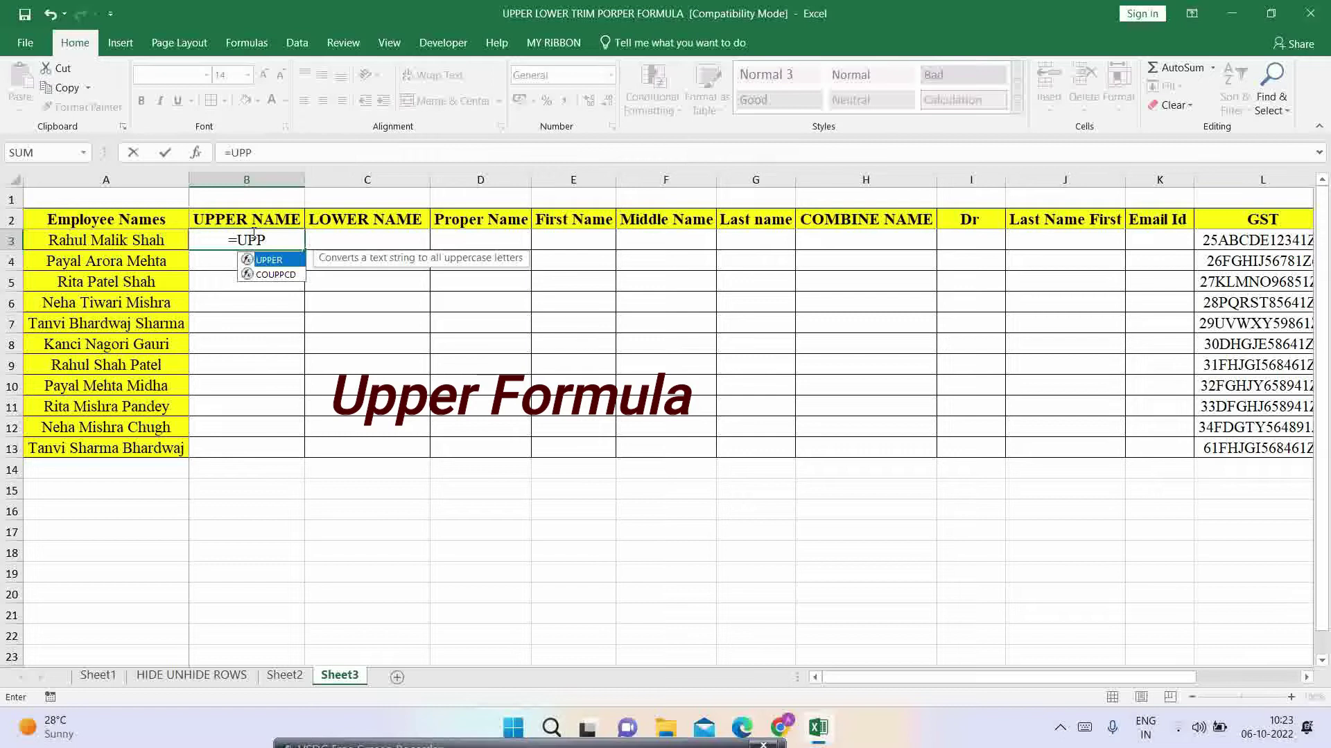
key("BackSpace")
key("BackSpace")
key("BackSpace")
key("BackSpace")
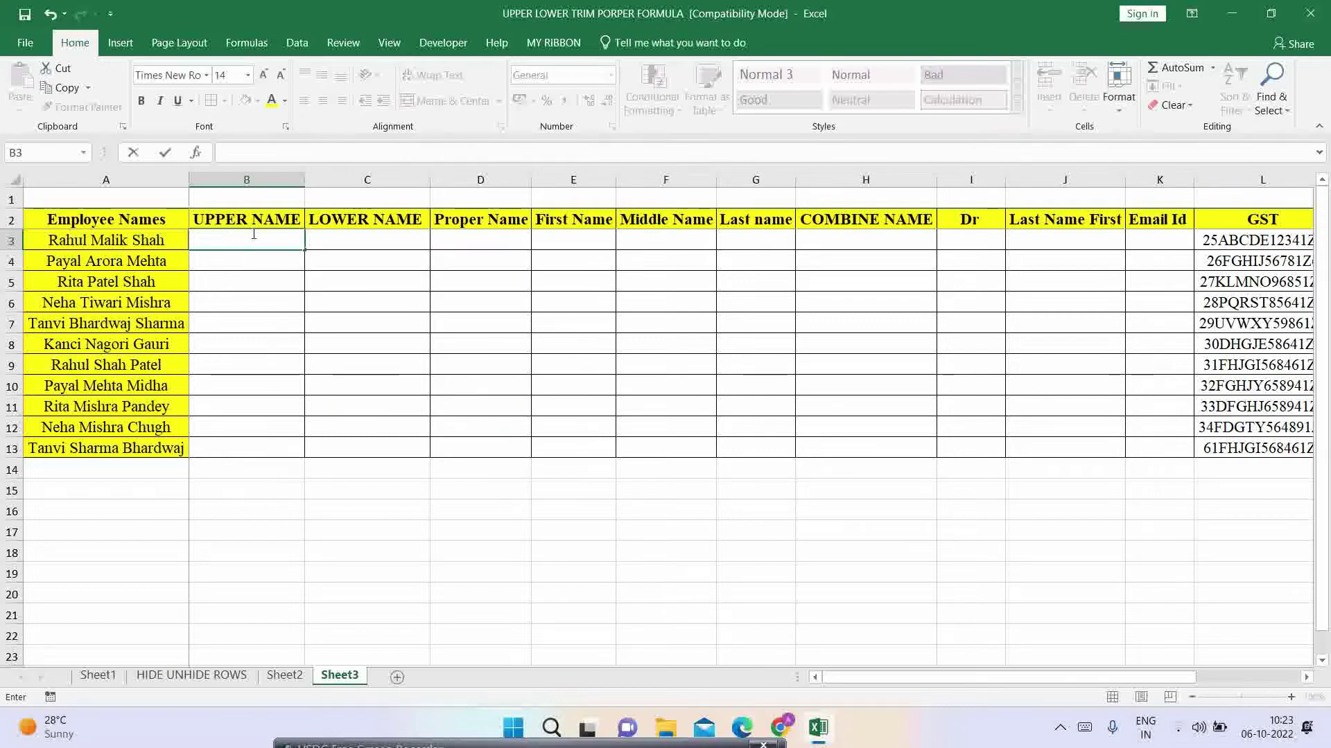
left_click(246, 259)
left_click(244, 243)
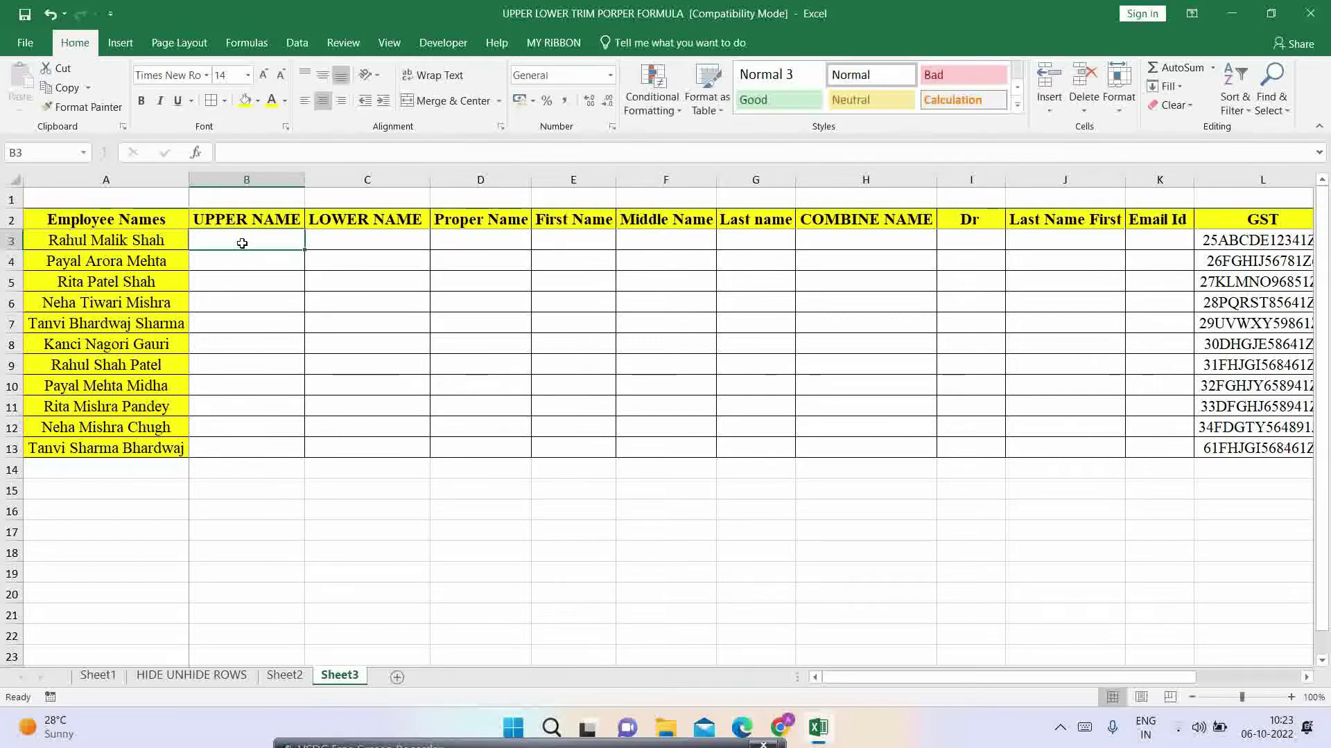
key("Return")
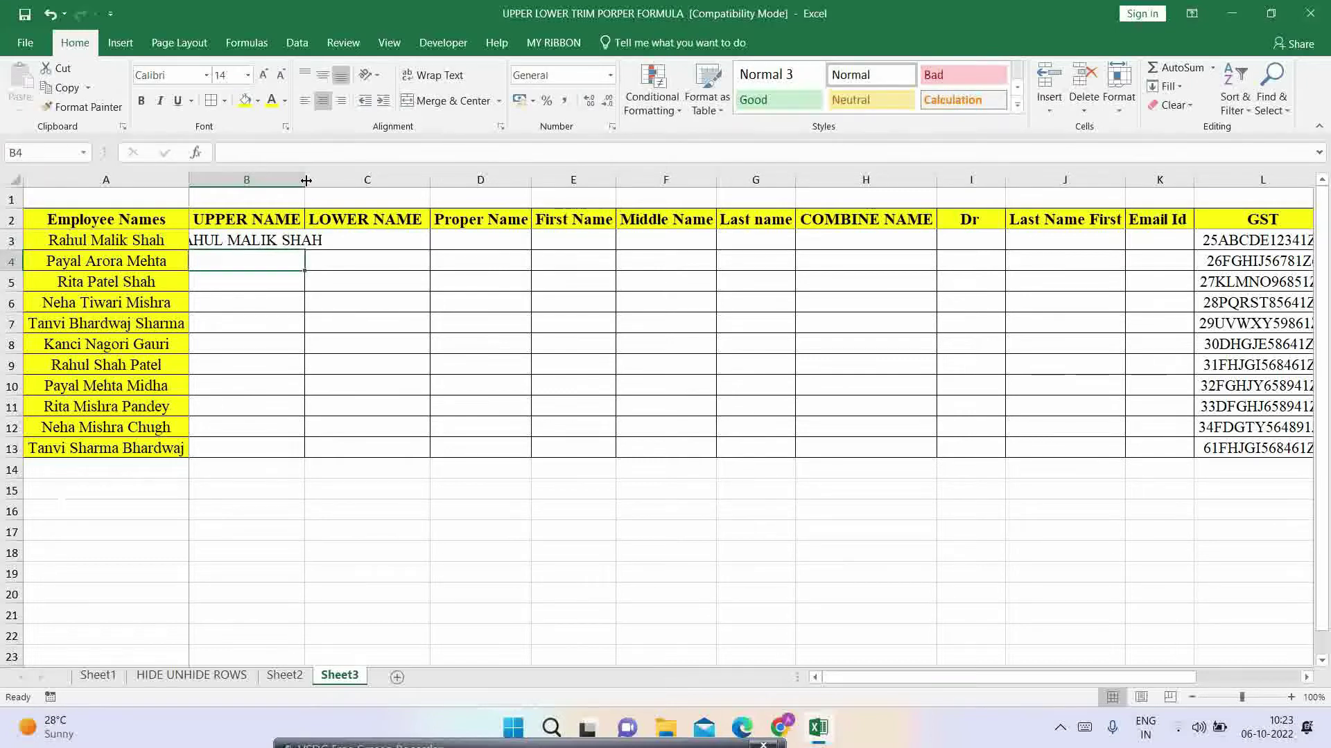
Flash Fill the remaining capitalised names into B4:B13 and autofit column B.
double_click(305, 180)
left_click(296, 239)
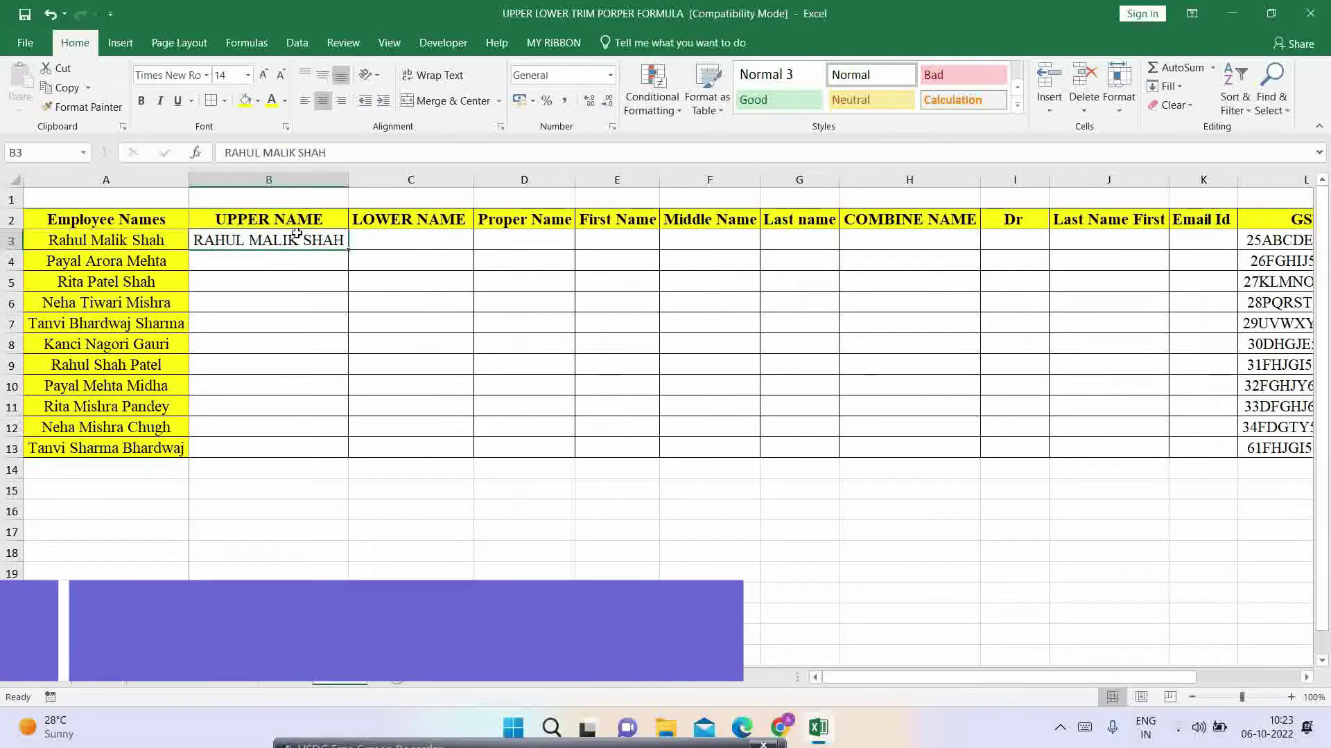
key("Return")
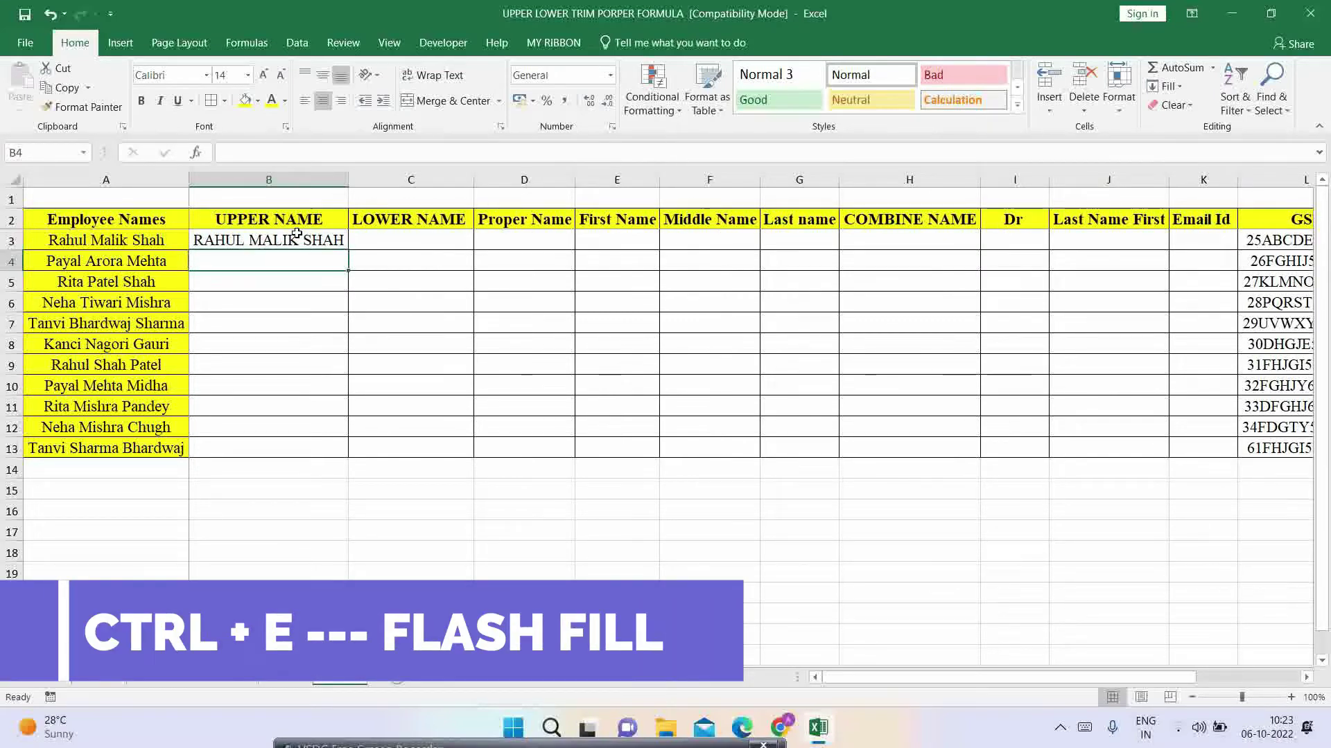
key("ctrl+e")
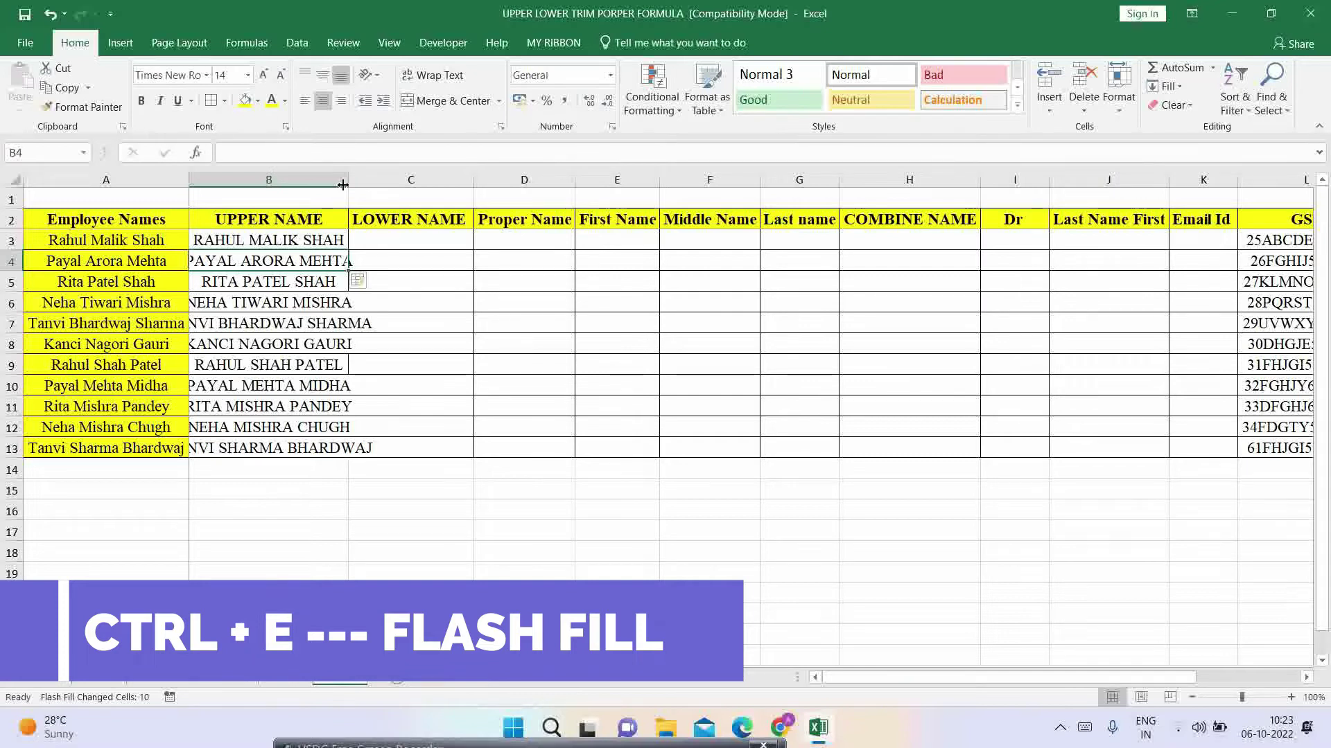
double_click(348, 180)
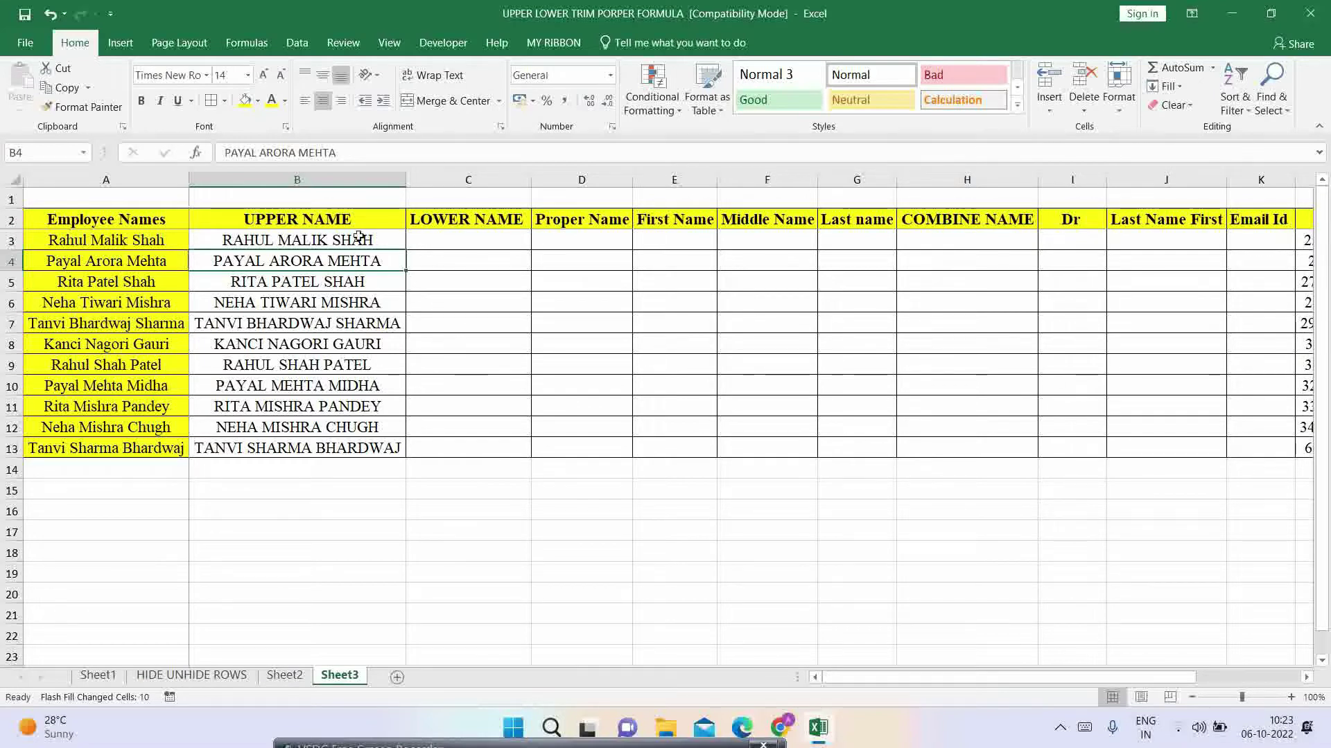
Type the first employee's name in lowercase in C3, Flash Fill the rest, and autofit column C.
left_click(445, 239)
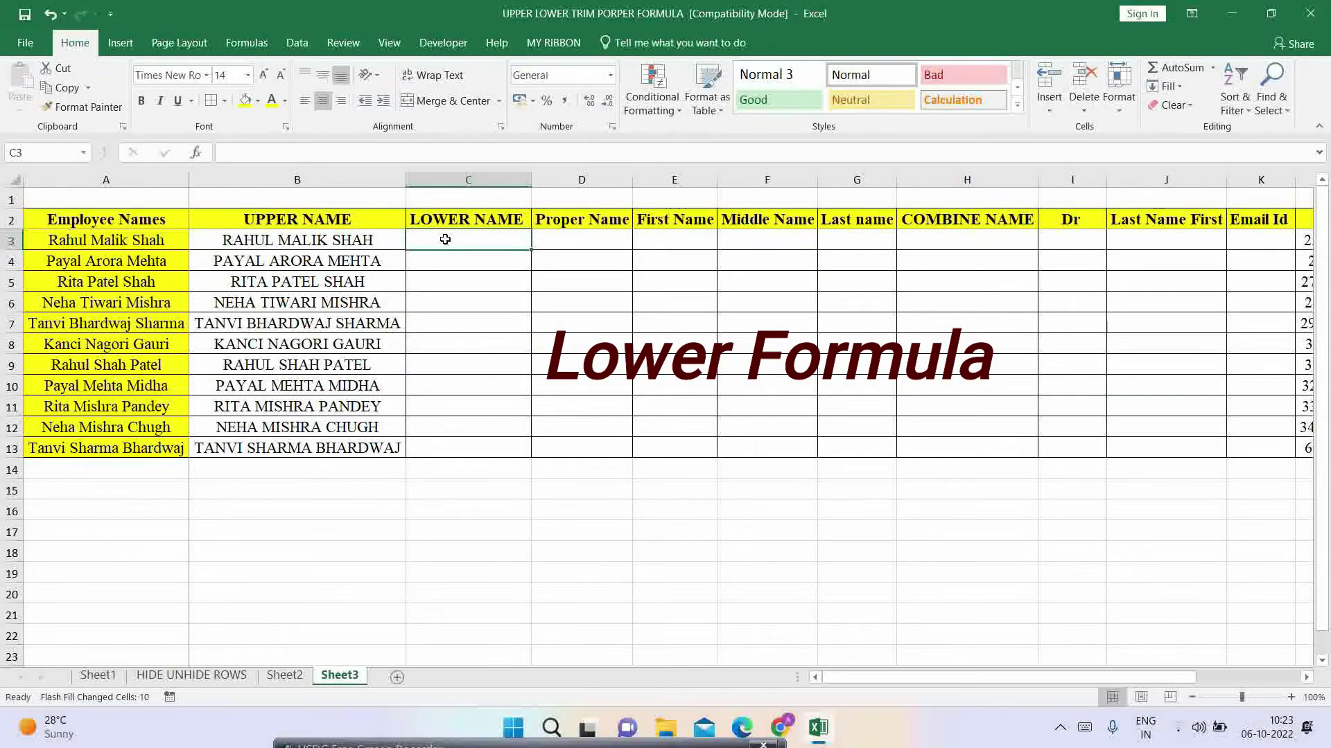
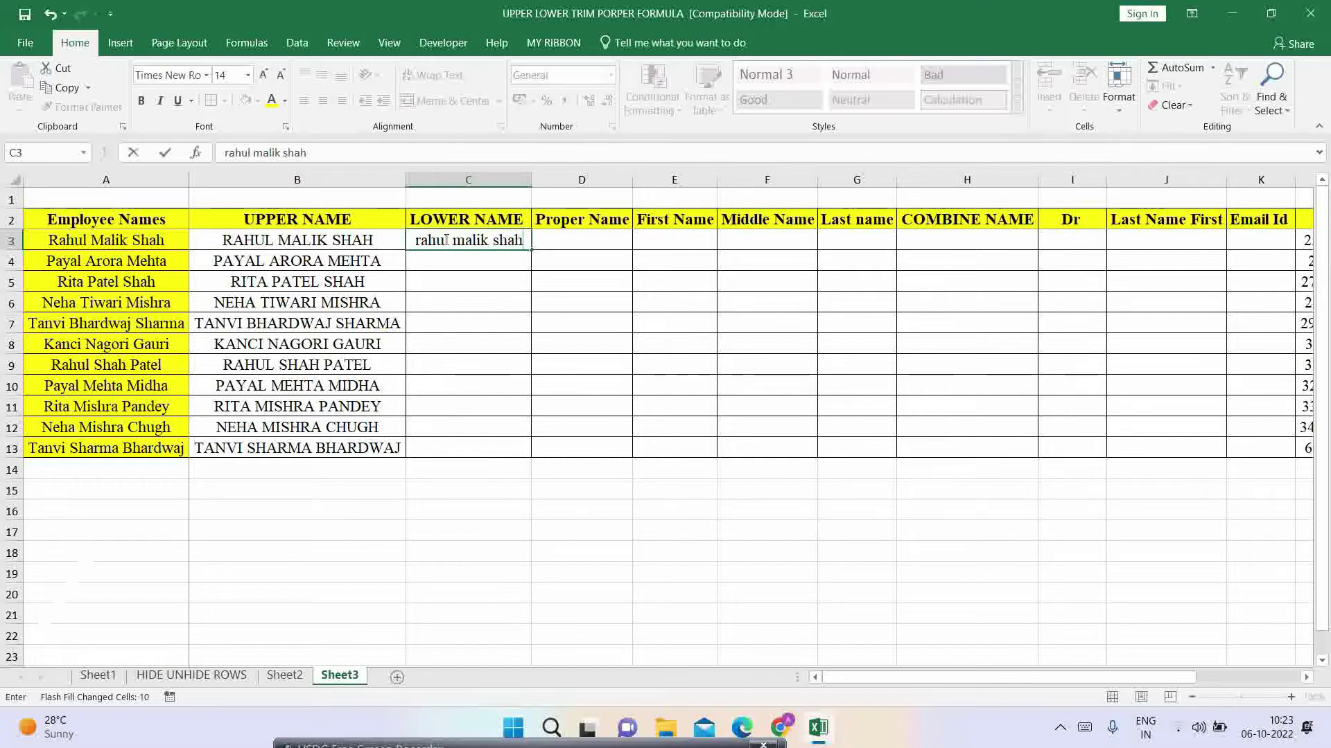
key("Return")
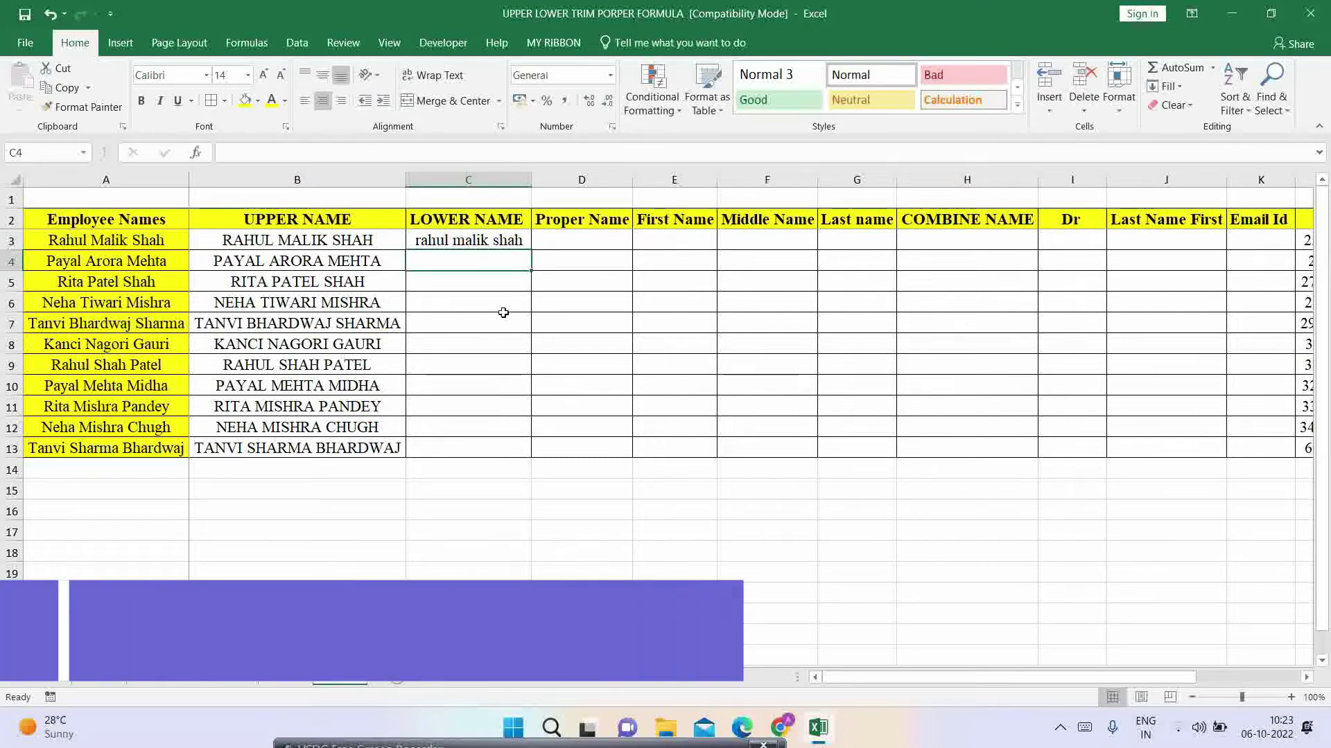
key("ctrl+e")
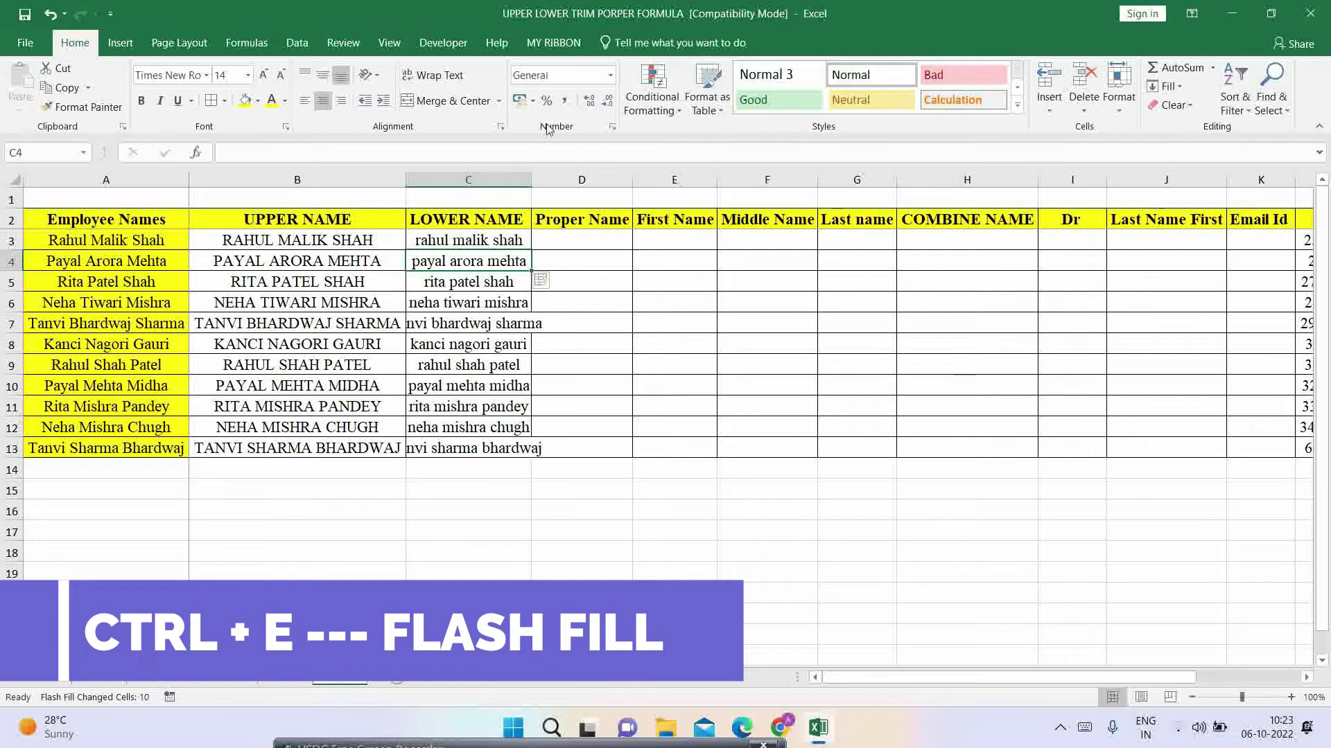
double_click(531, 175)
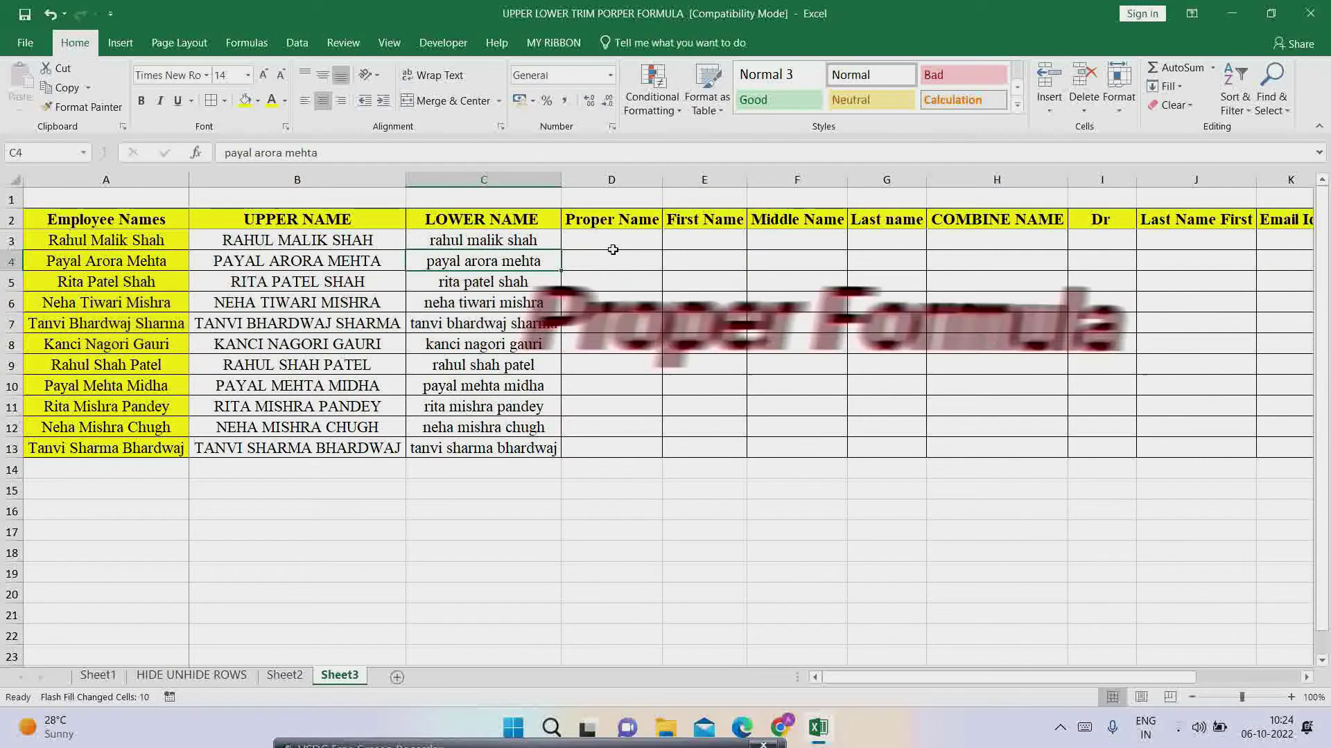
Type the first employee's name in proper case in D3, Flash Fill D4:D13, and autofit column D.
left_click(609, 240)
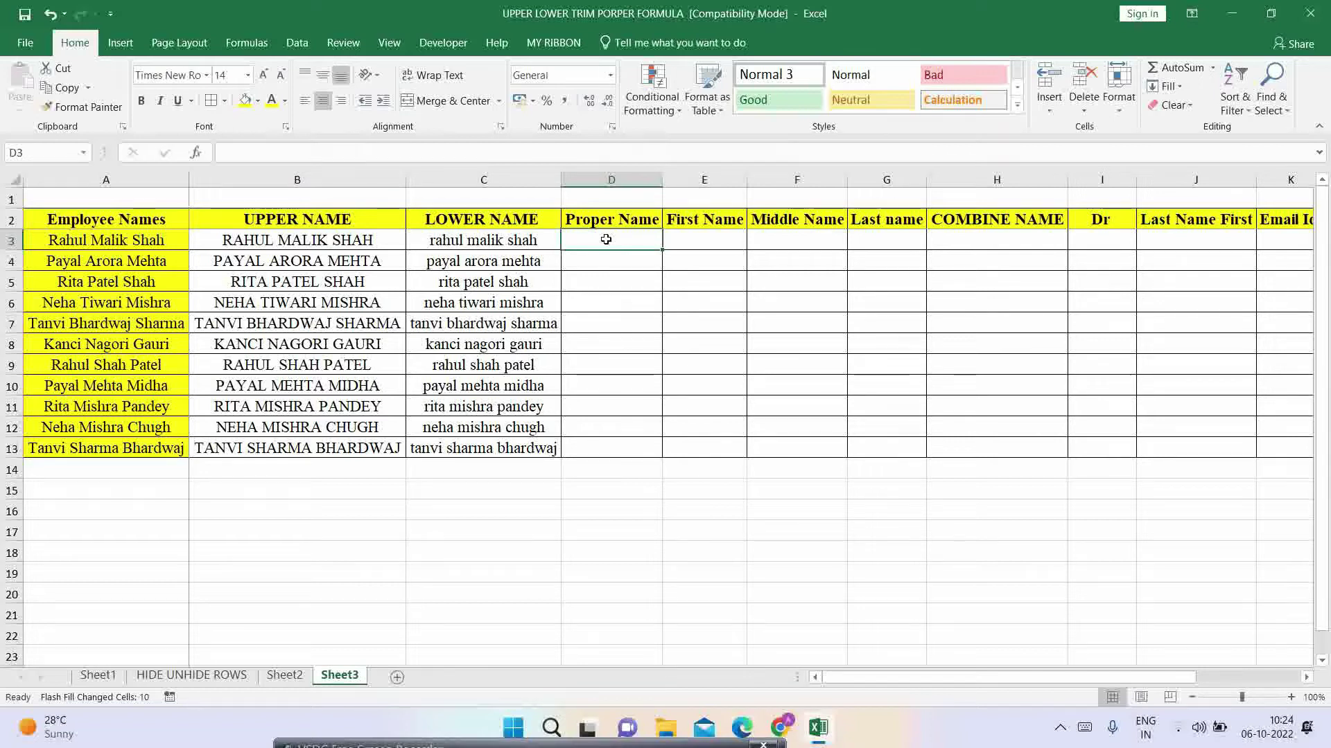
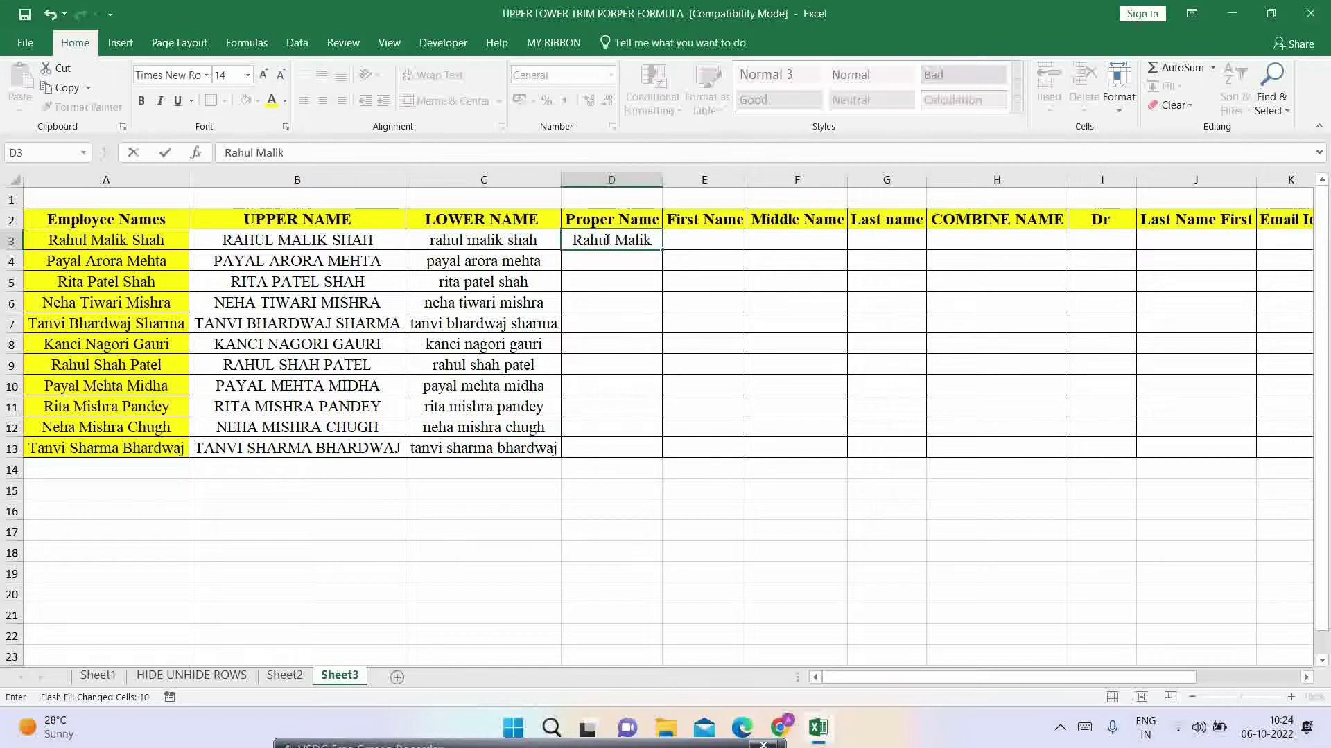
key("Return")
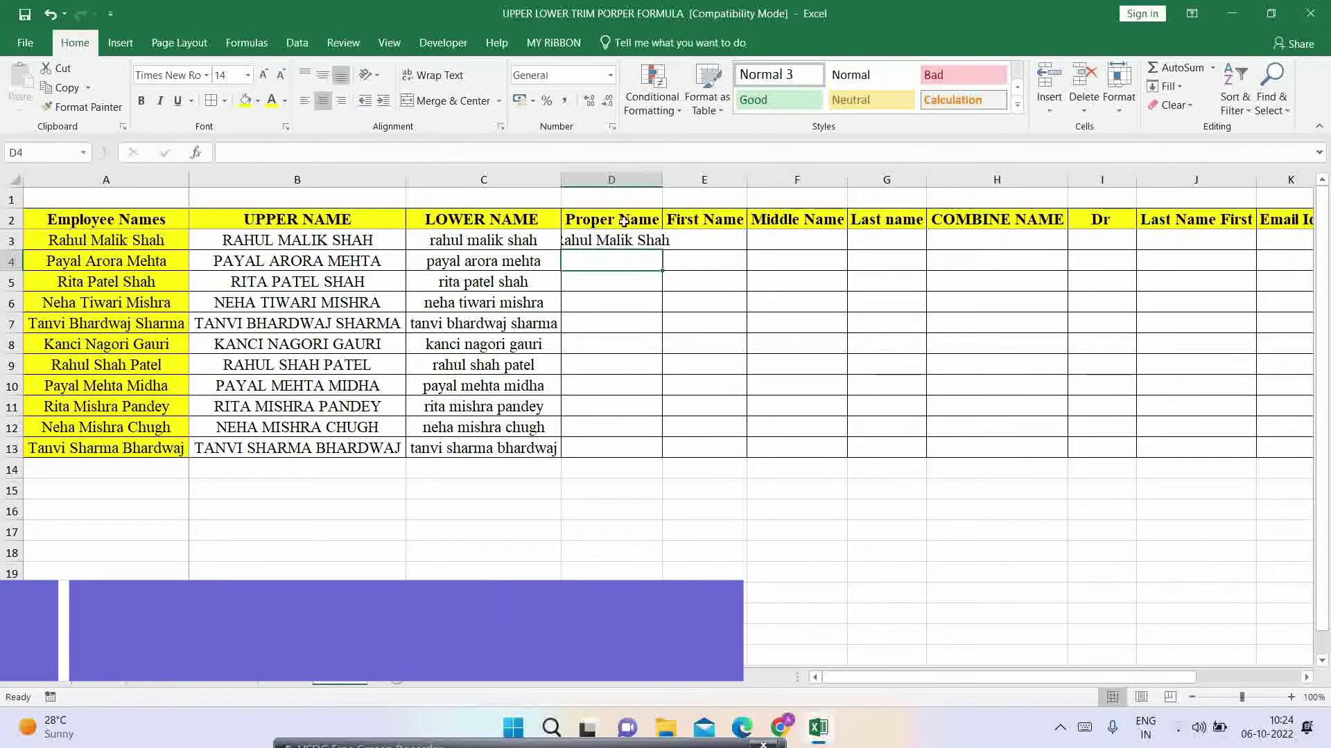
double_click(662, 181)
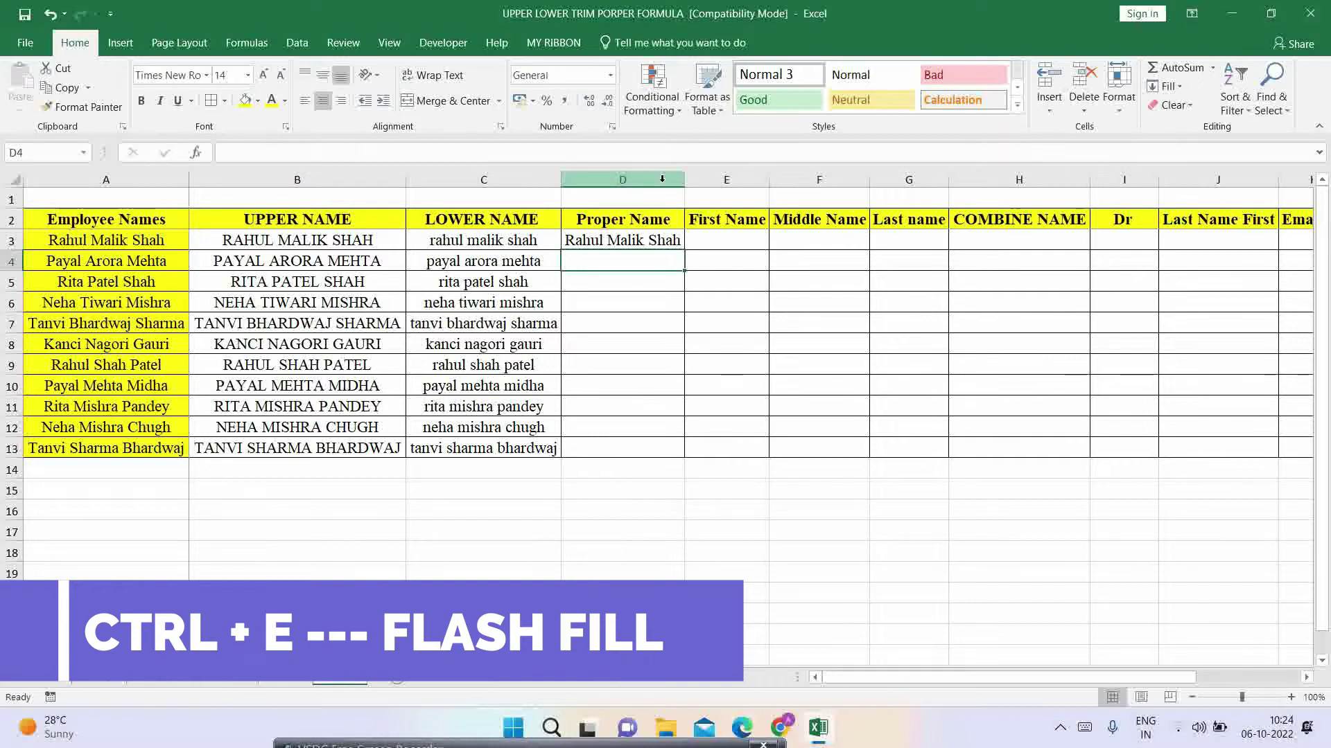
key("ctrl+e")
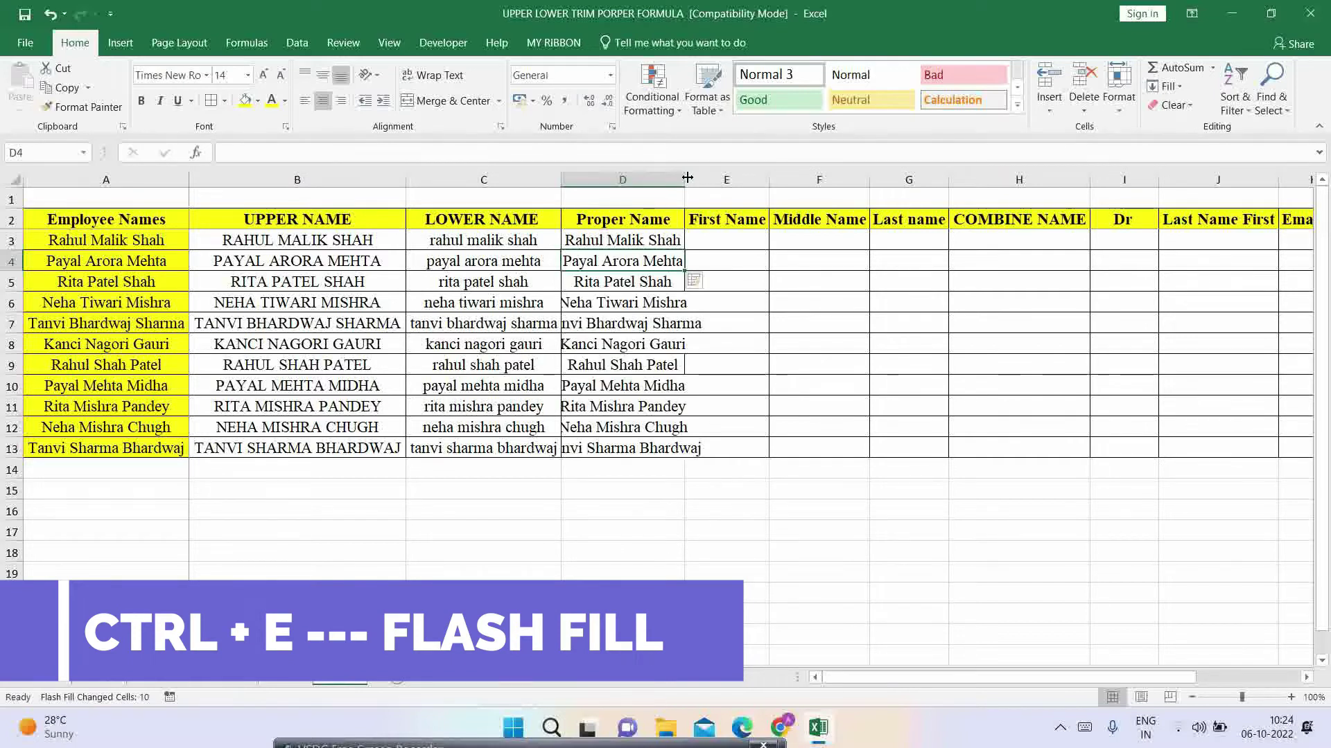
double_click(685, 177)
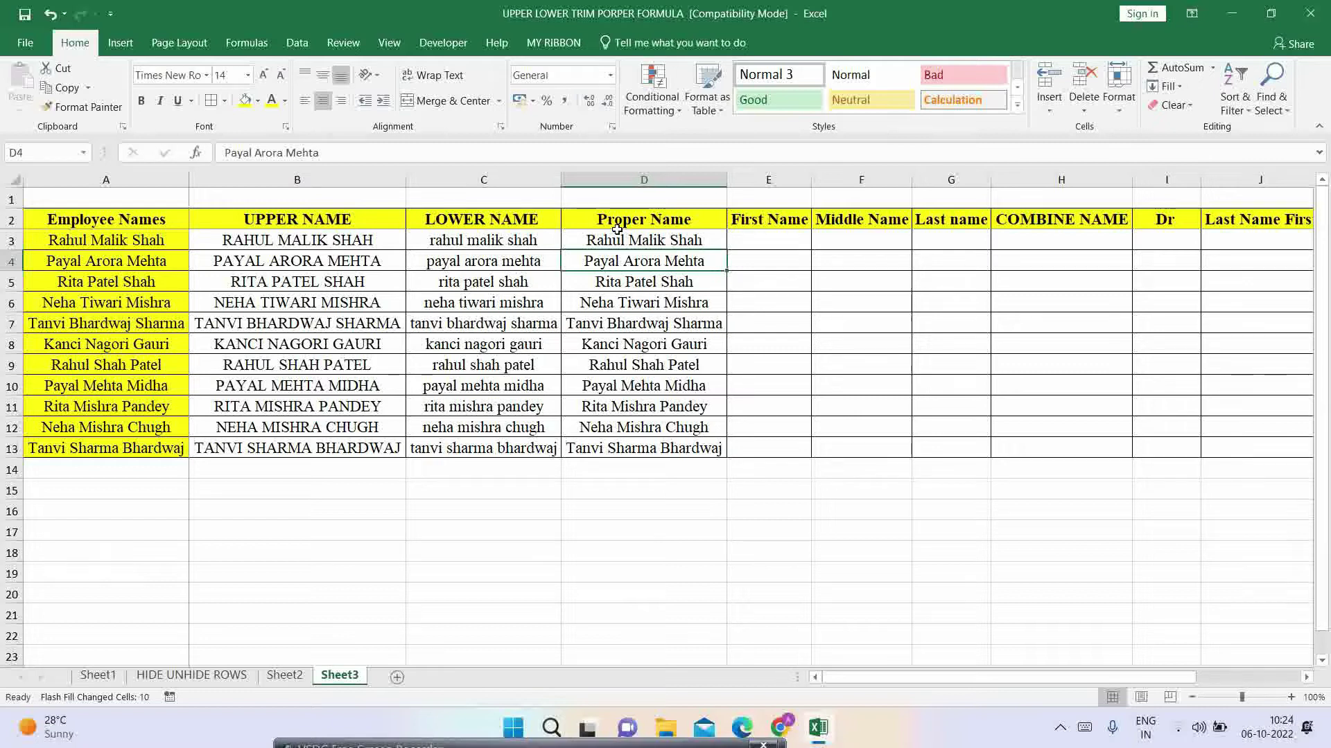
Enter the first employee's first name in E3 and Flash Fill the First Name column.
left_click(760, 227)
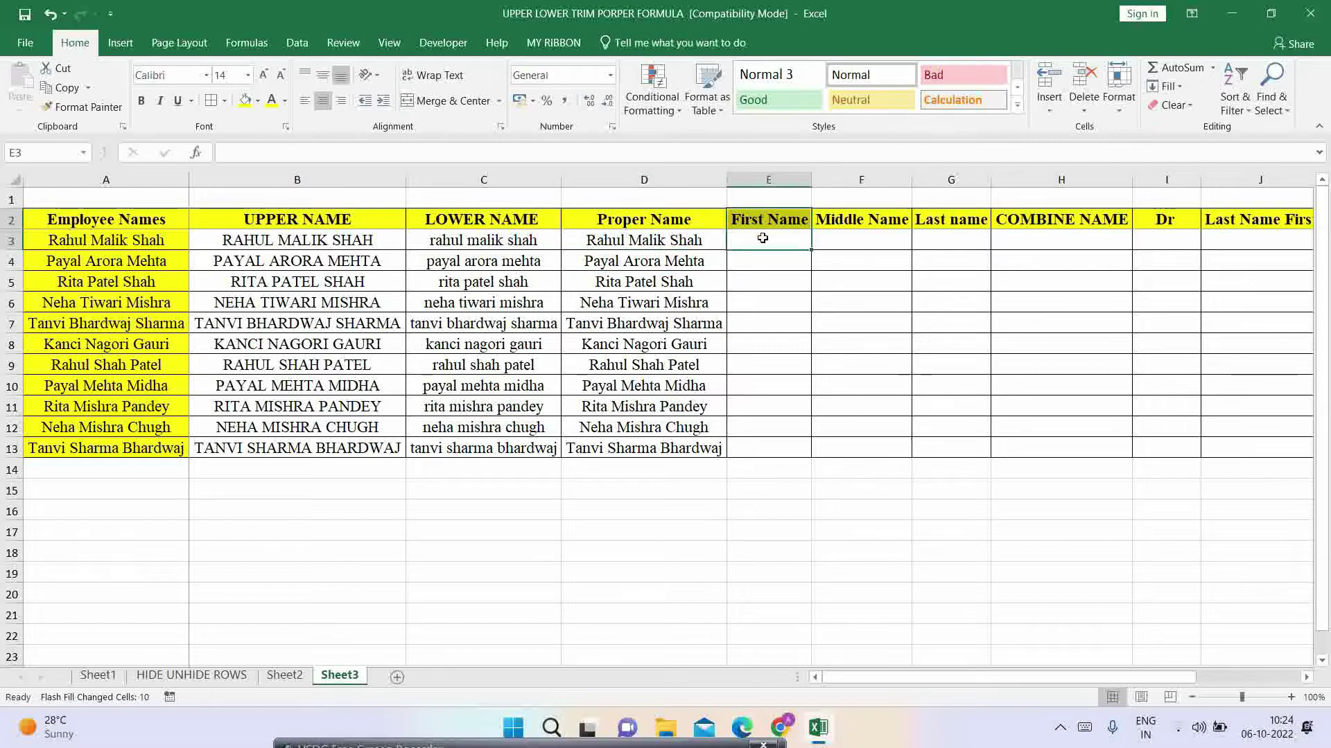
left_click(762, 238)
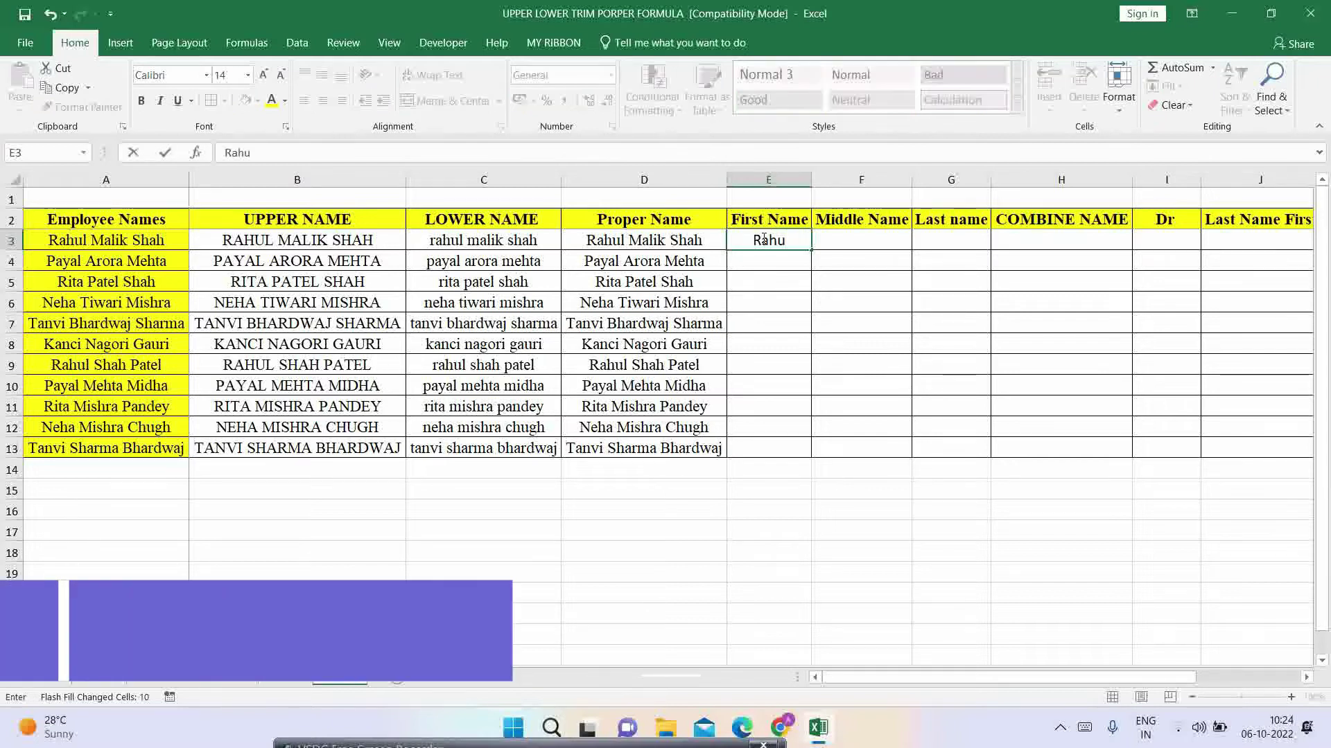
key("Return")
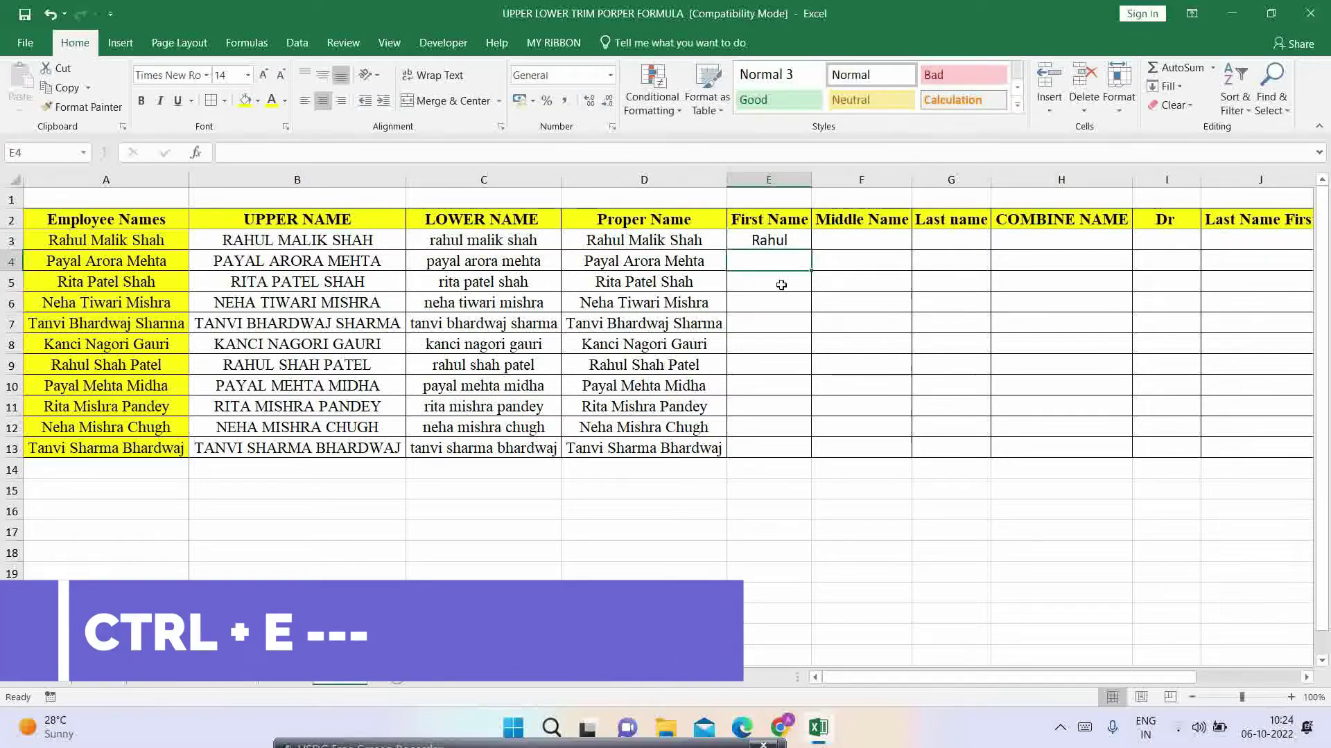
key("ctrl+e")
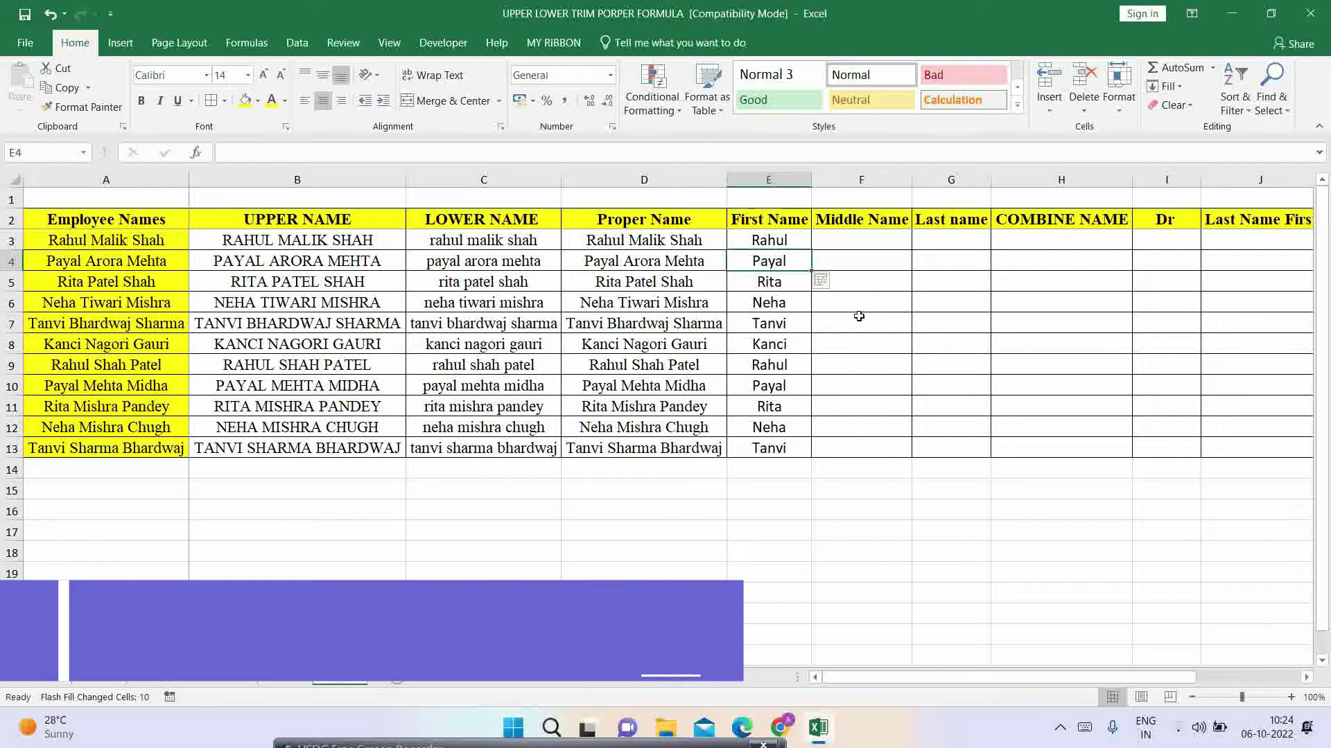
Enter the correctly spelled middle name in F3 and Flash Fill the Middle Name column.
left_click(859, 235)
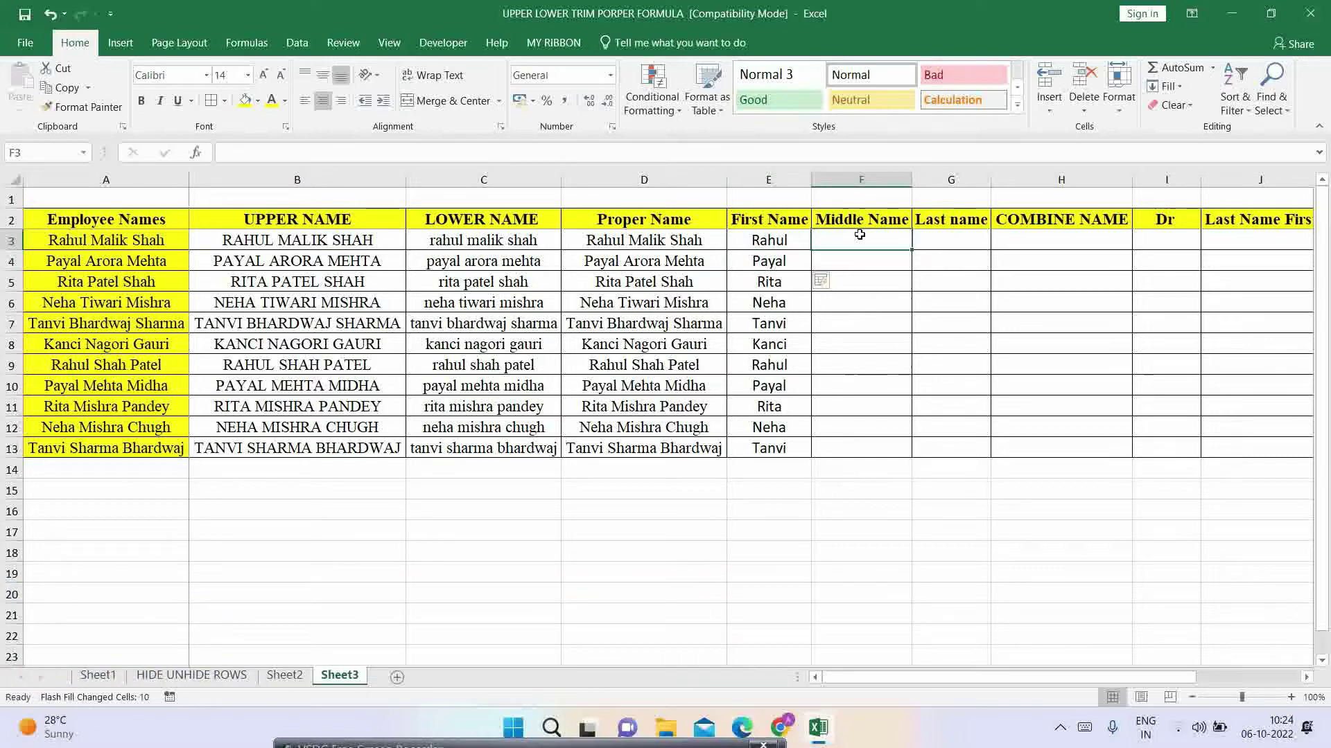
type("Mlaik")
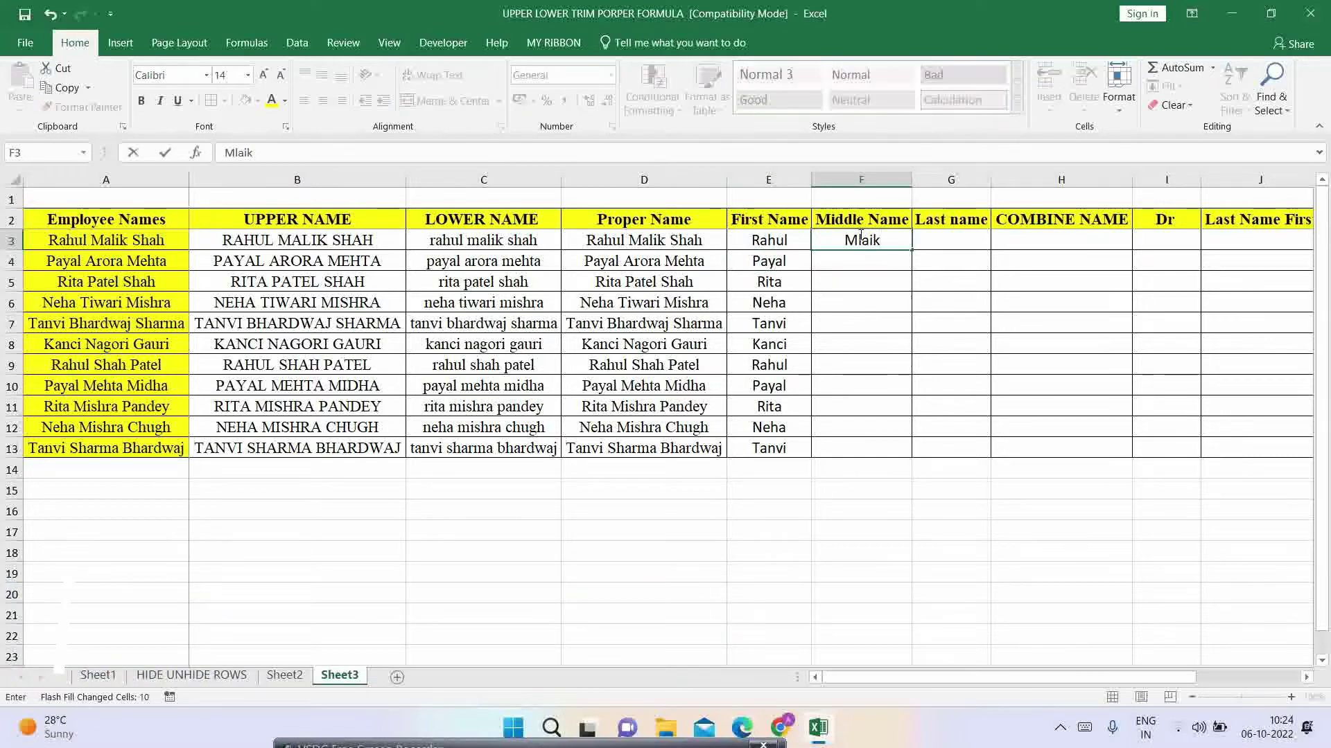
key("BackSpace")
key("BackSpace")
key("BackSpace")
key("Return")
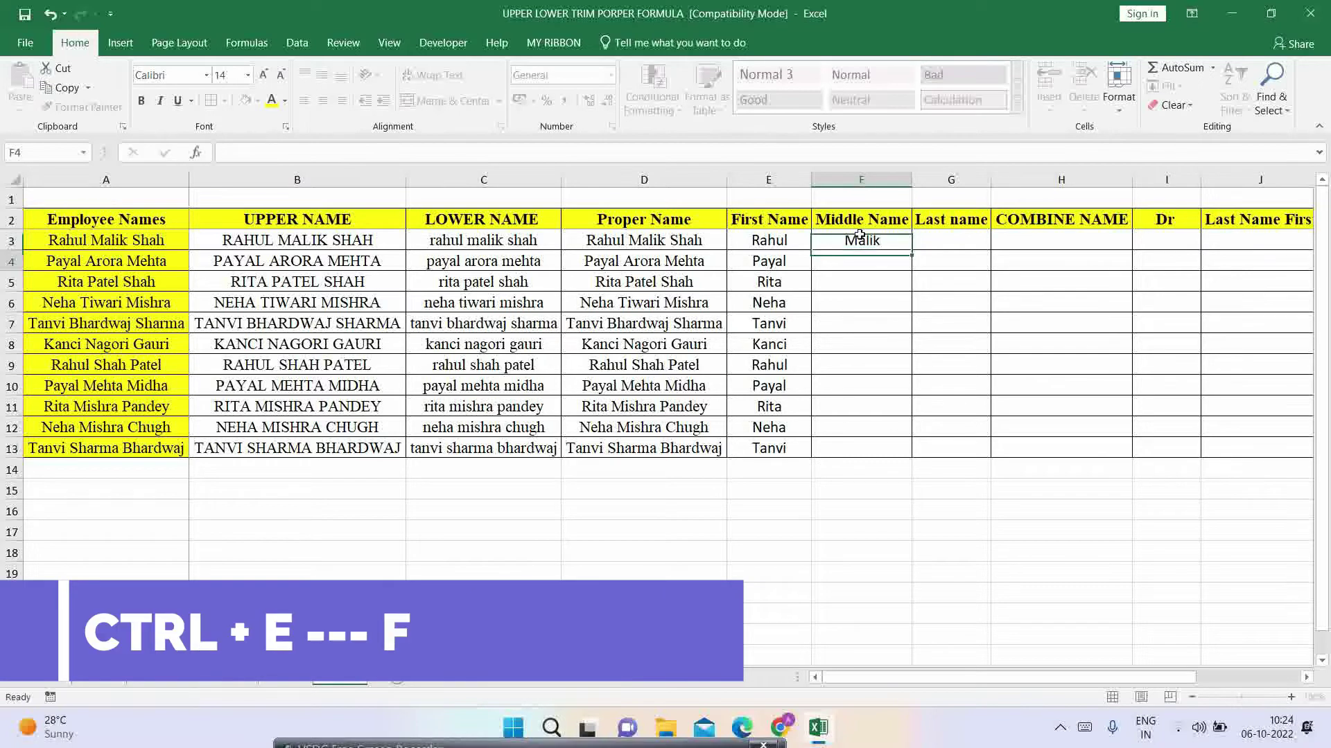
key("ctrl+e")
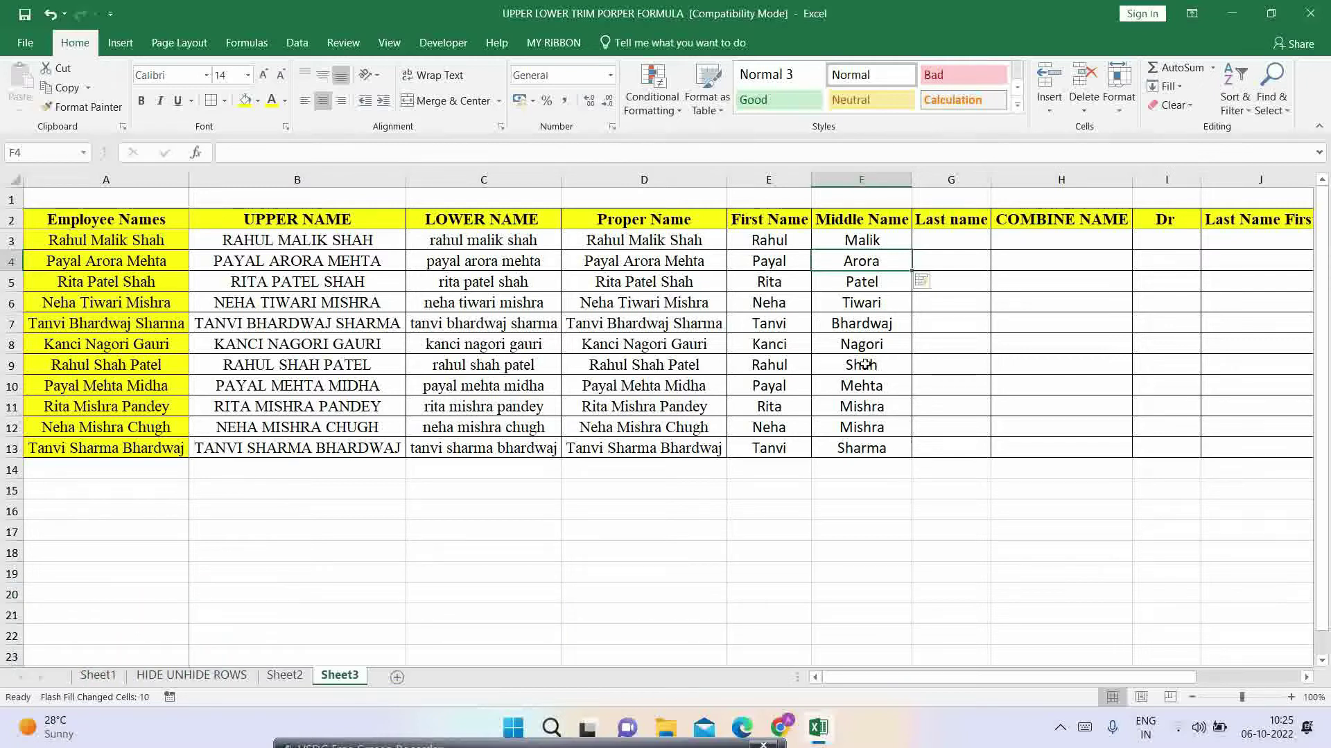
left_click(960, 240)
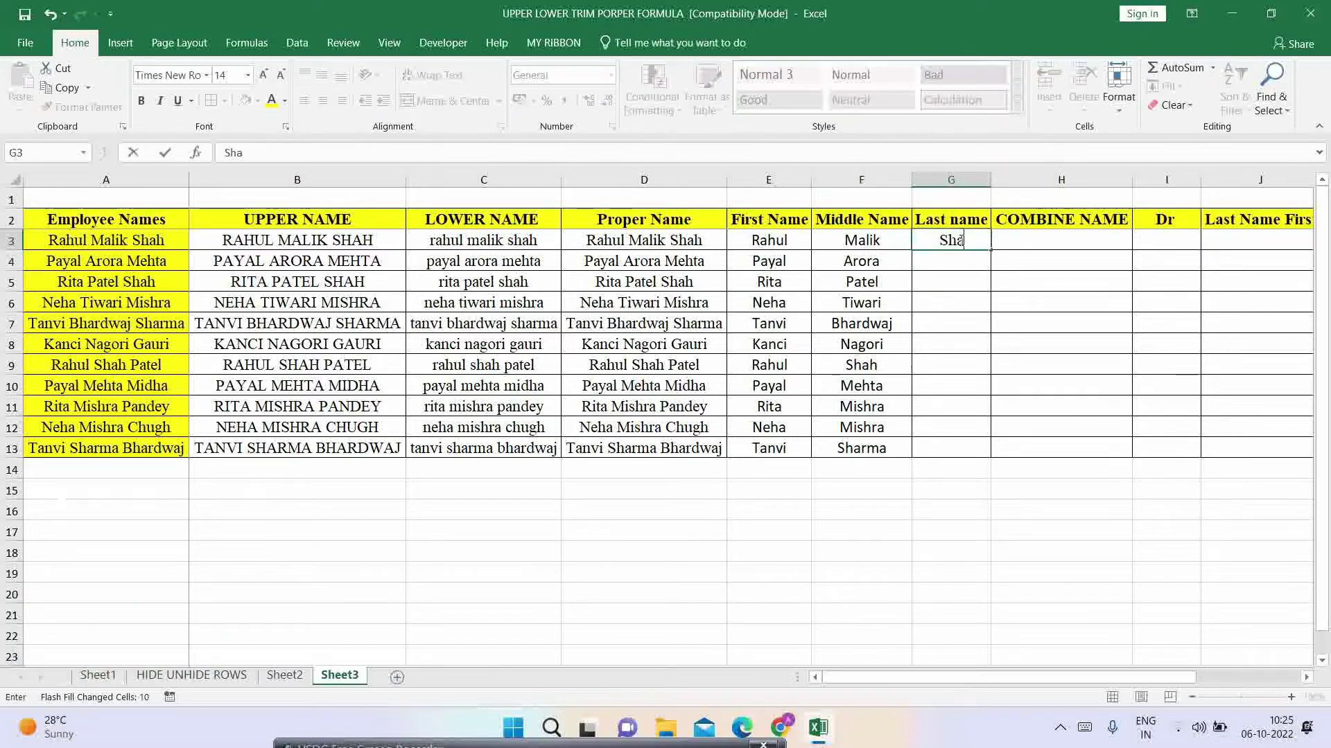
Enter the first employee's surname in G3 and Flash Fill the Last name column.
key("Return")
key("ctrl+e")
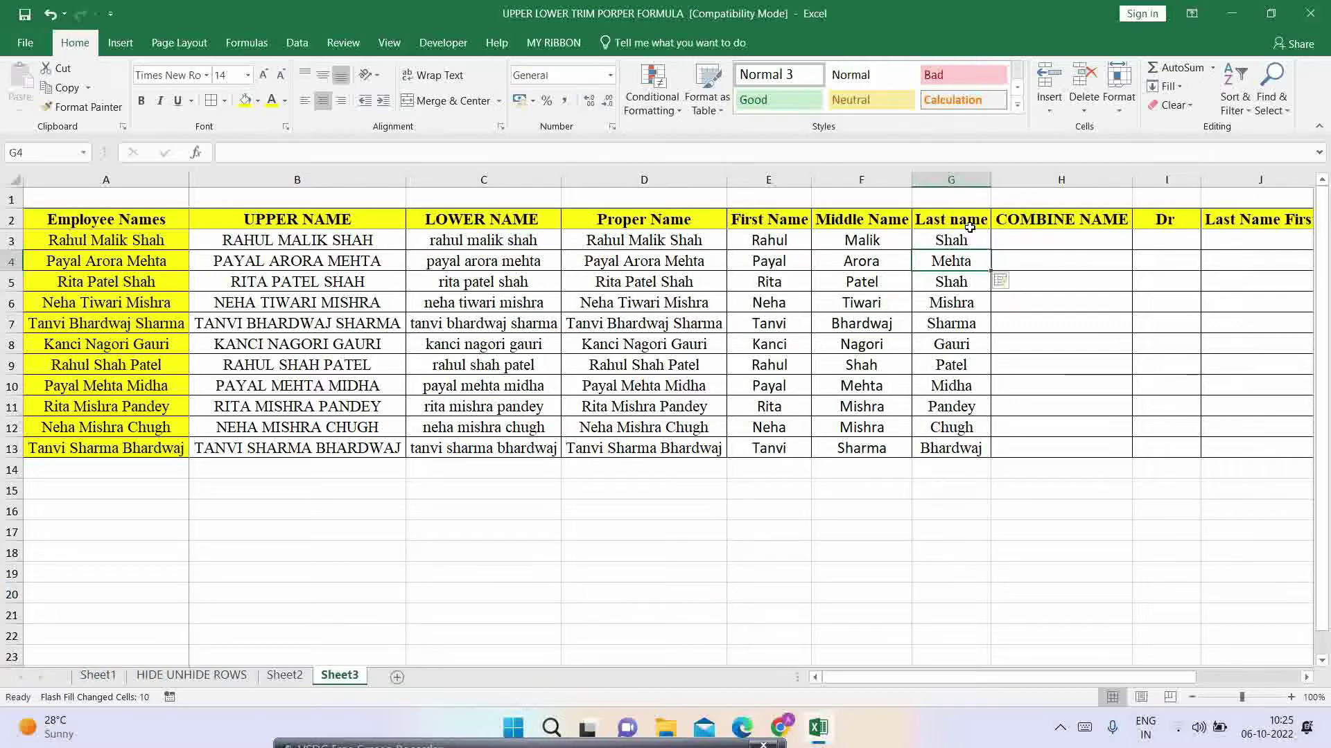
Type the full first-middle-last name in H3, Flash Fill COMBINE NAME, and autofit column H.
left_click(1033, 239)
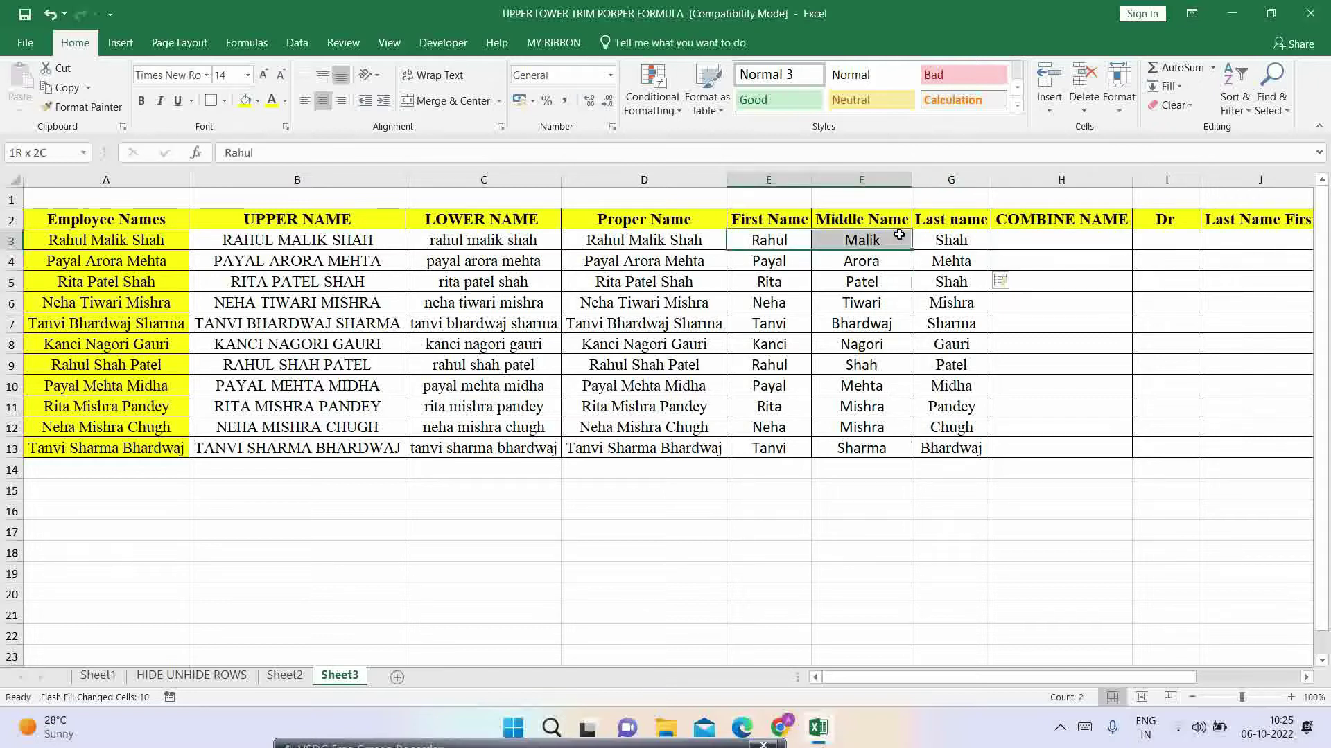
left_click_drag(792, 239, 951, 240)
left_click(1014, 239)
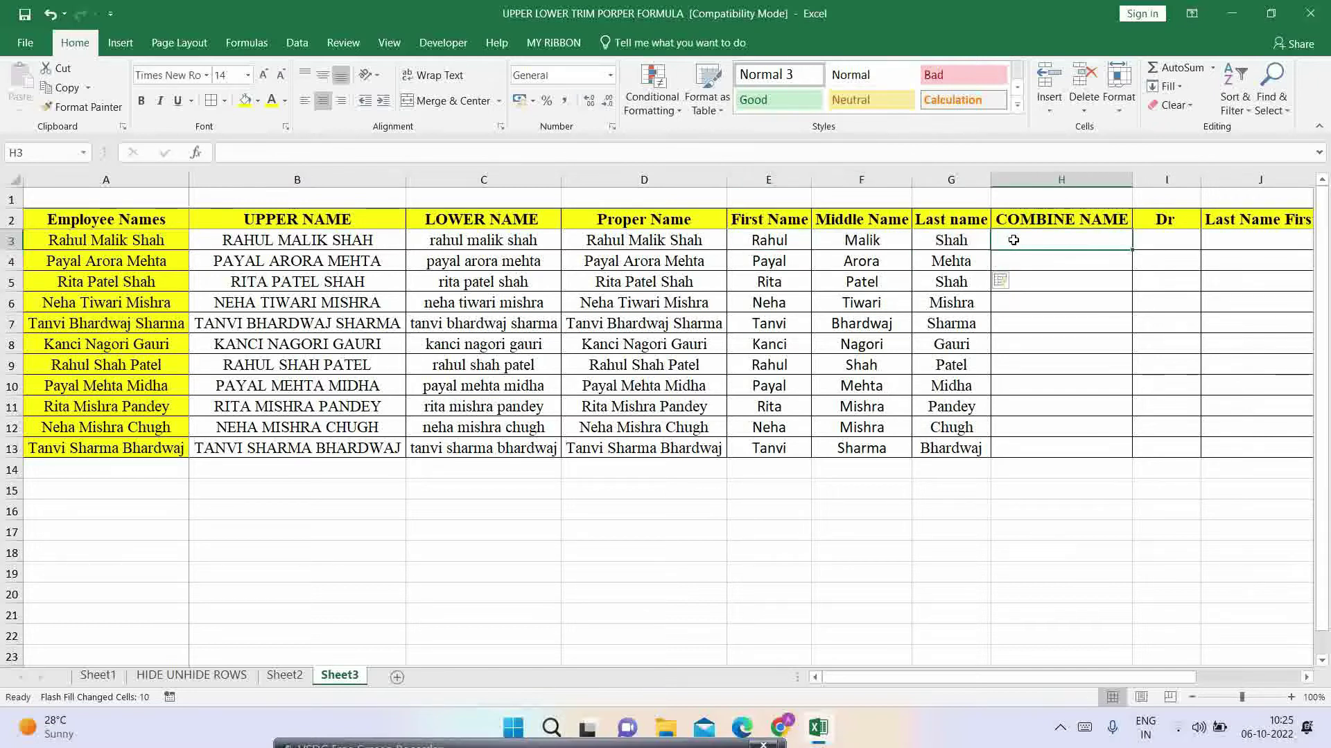
key("Return")
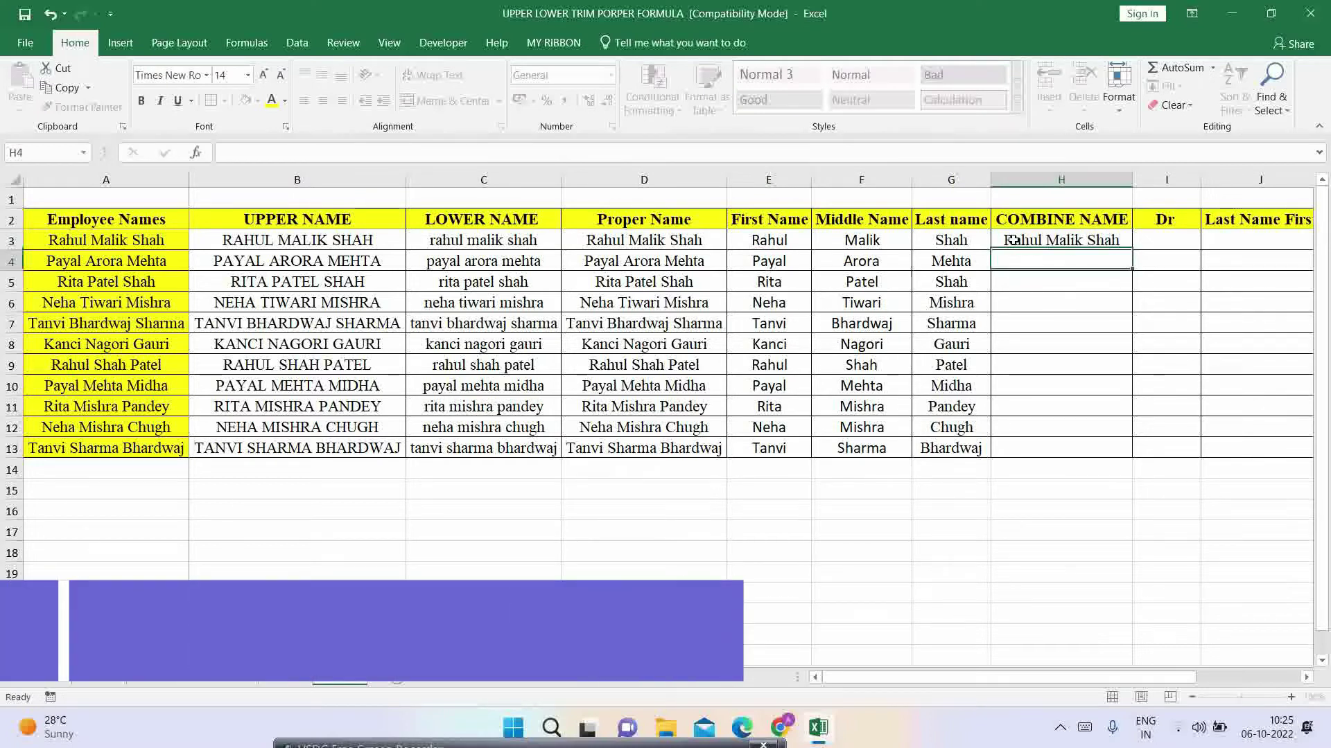
key("ctrl+e")
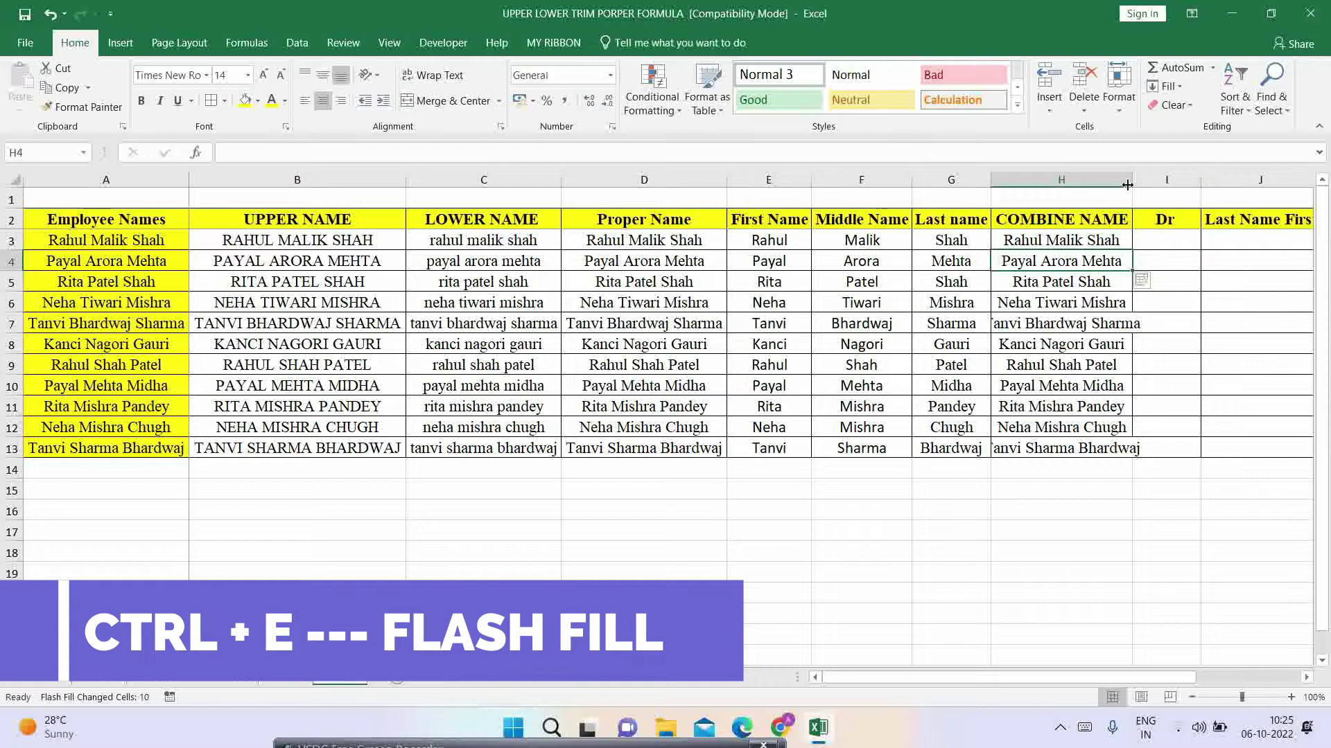
double_click(1128, 184)
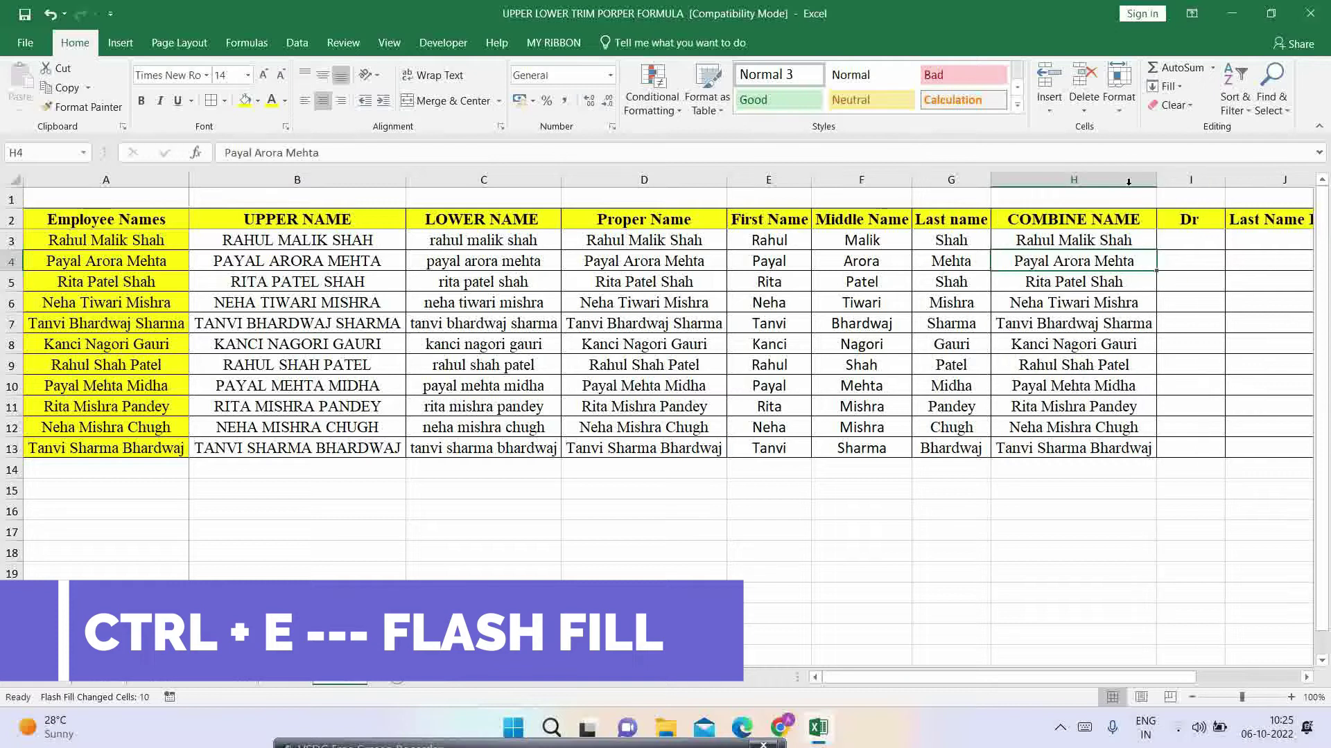
left_click(311, 240)
key("alt+w")
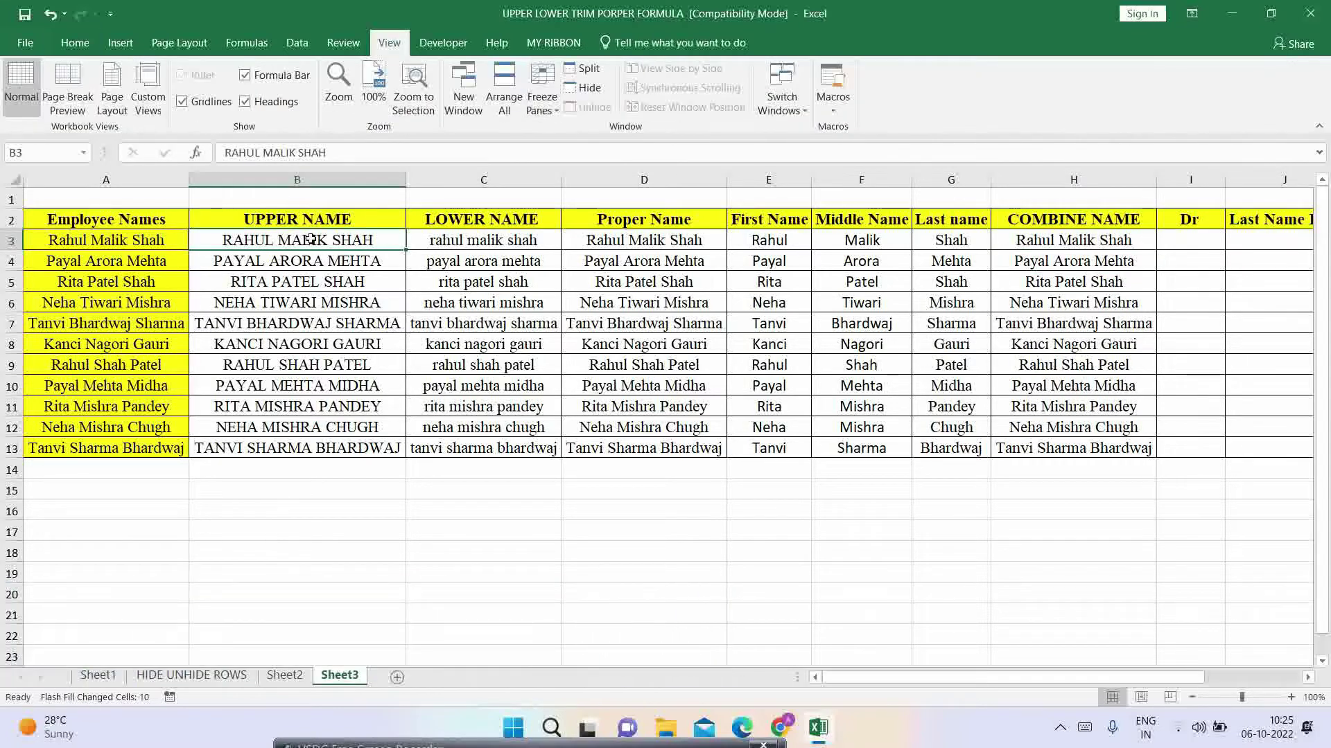
Enter 'Dr.' plus the first surname in I3, Flash Fill the Dr. column, and widen it.
key("Right")
key("Right")
key("Right")
key("Right")
key("Right")
key("Right")
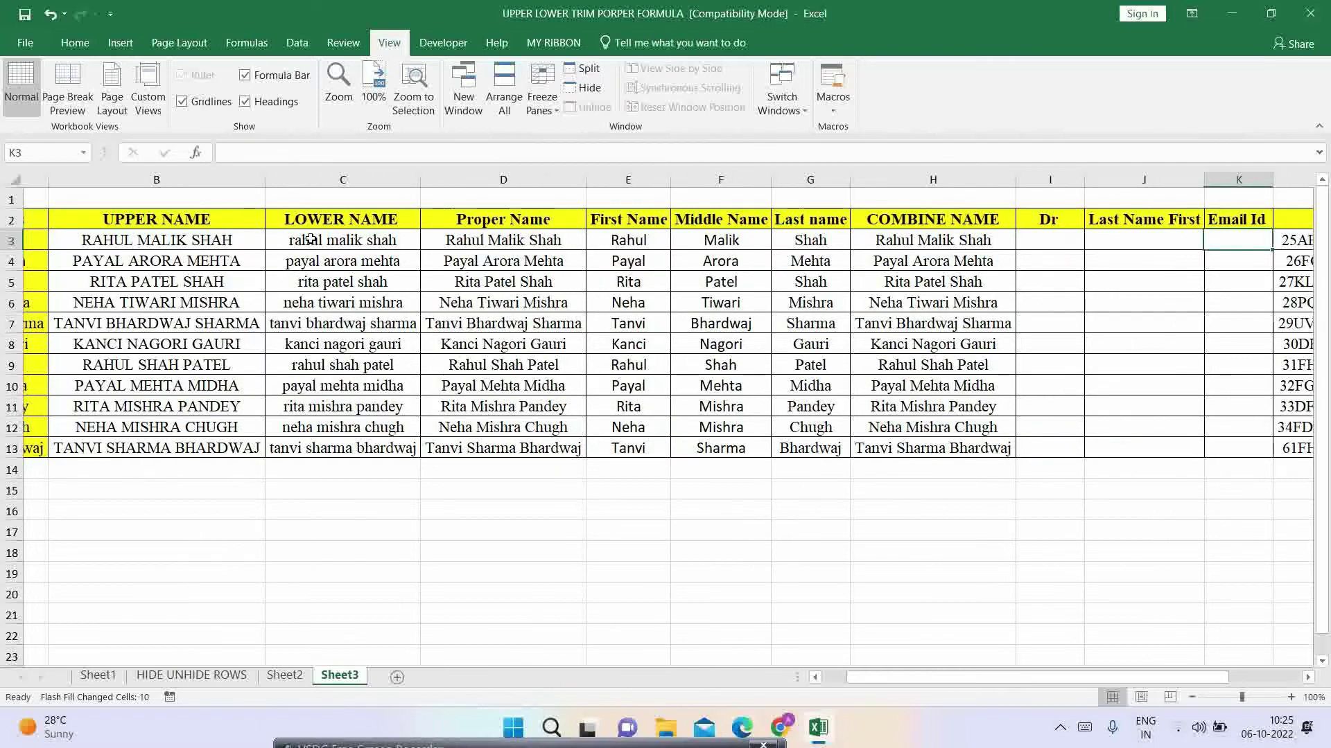
key("Right")
key("Home")
key("Right")
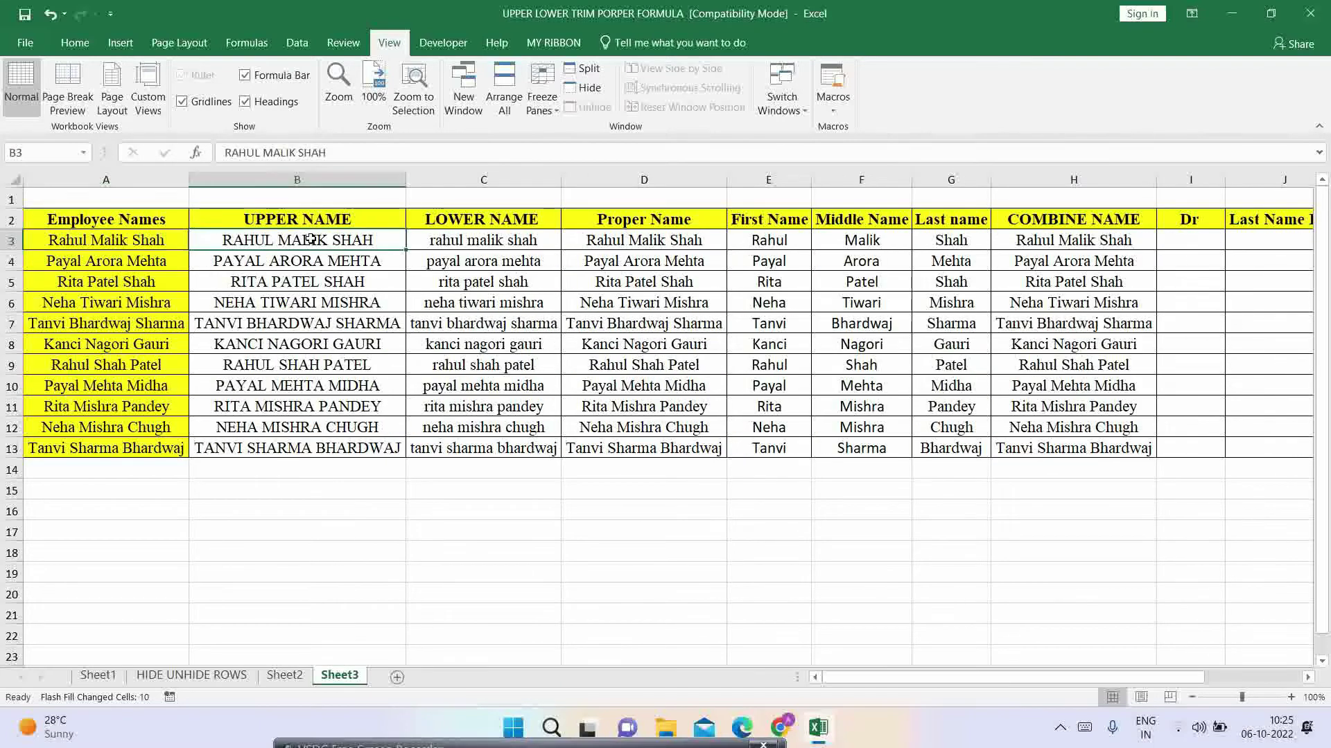
key("ctrl+Right")
key("ctrl+Right")
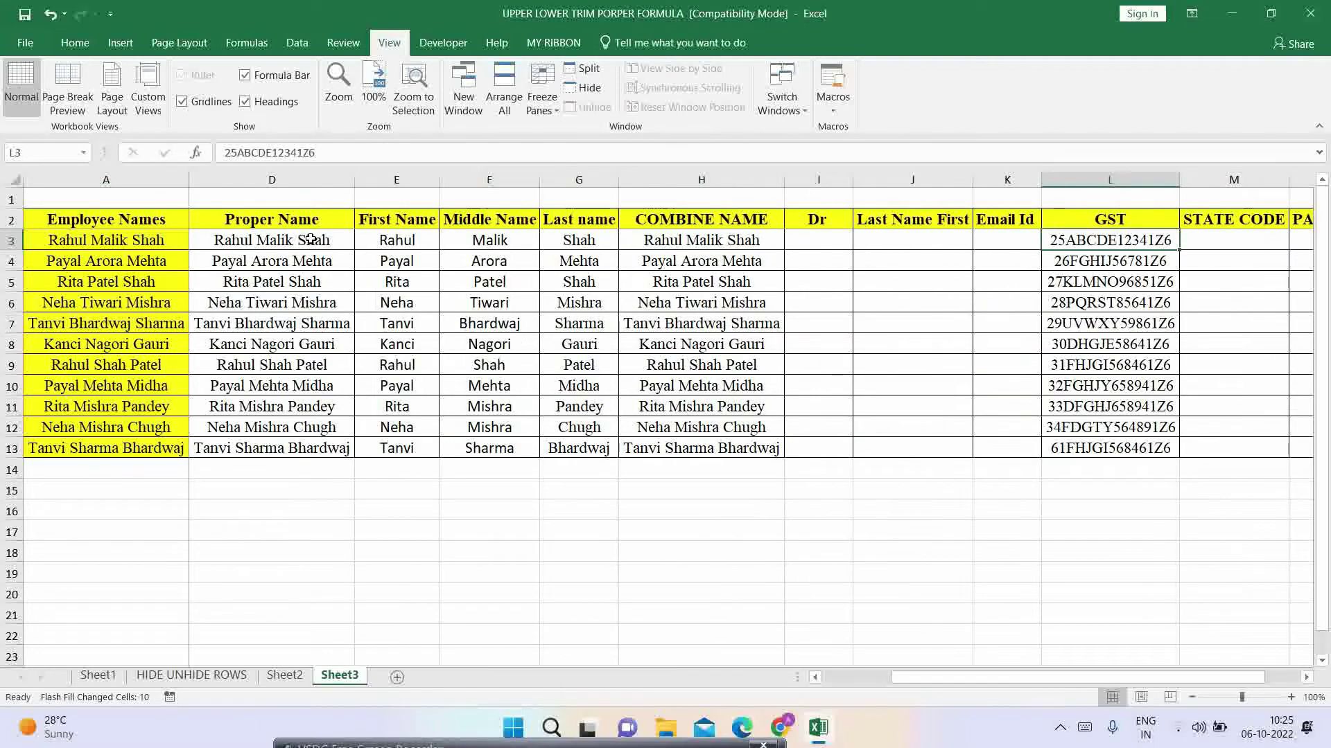
key("ctrl+Left")
key("Right")
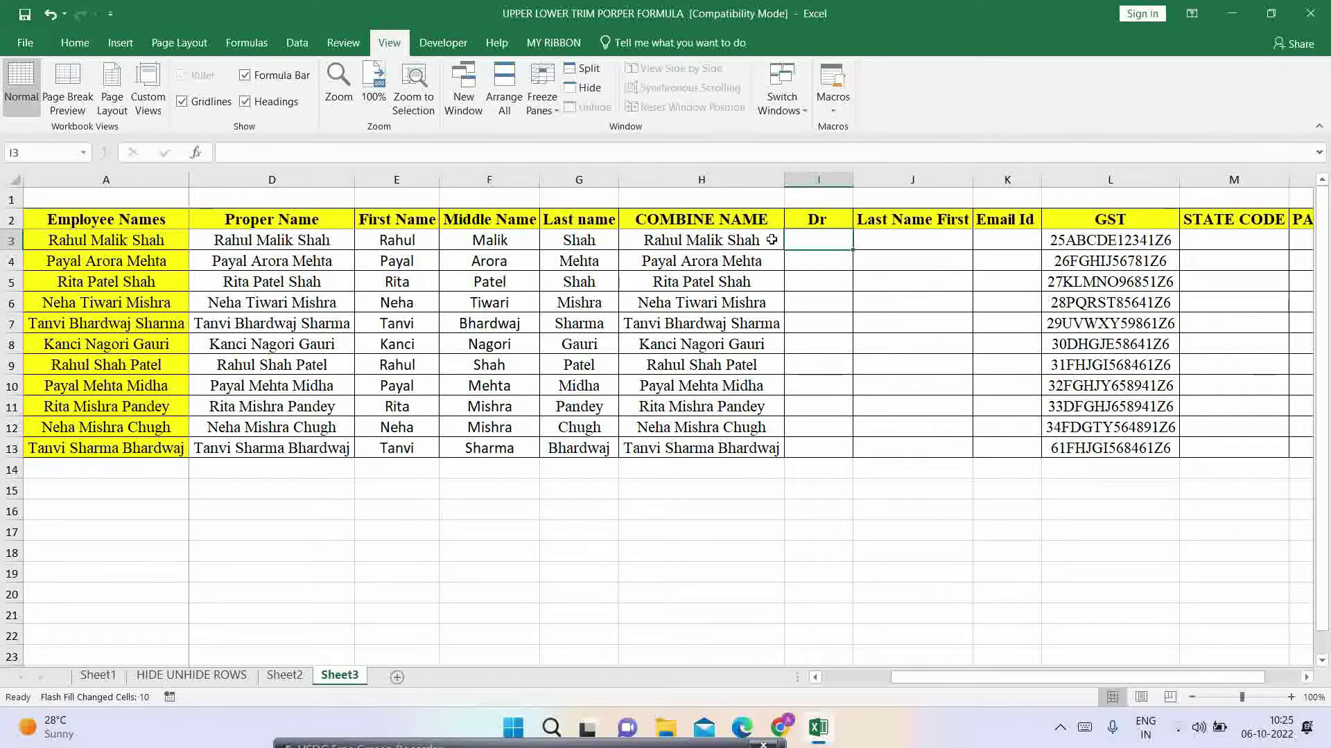
left_click(832, 220)
key("Return")
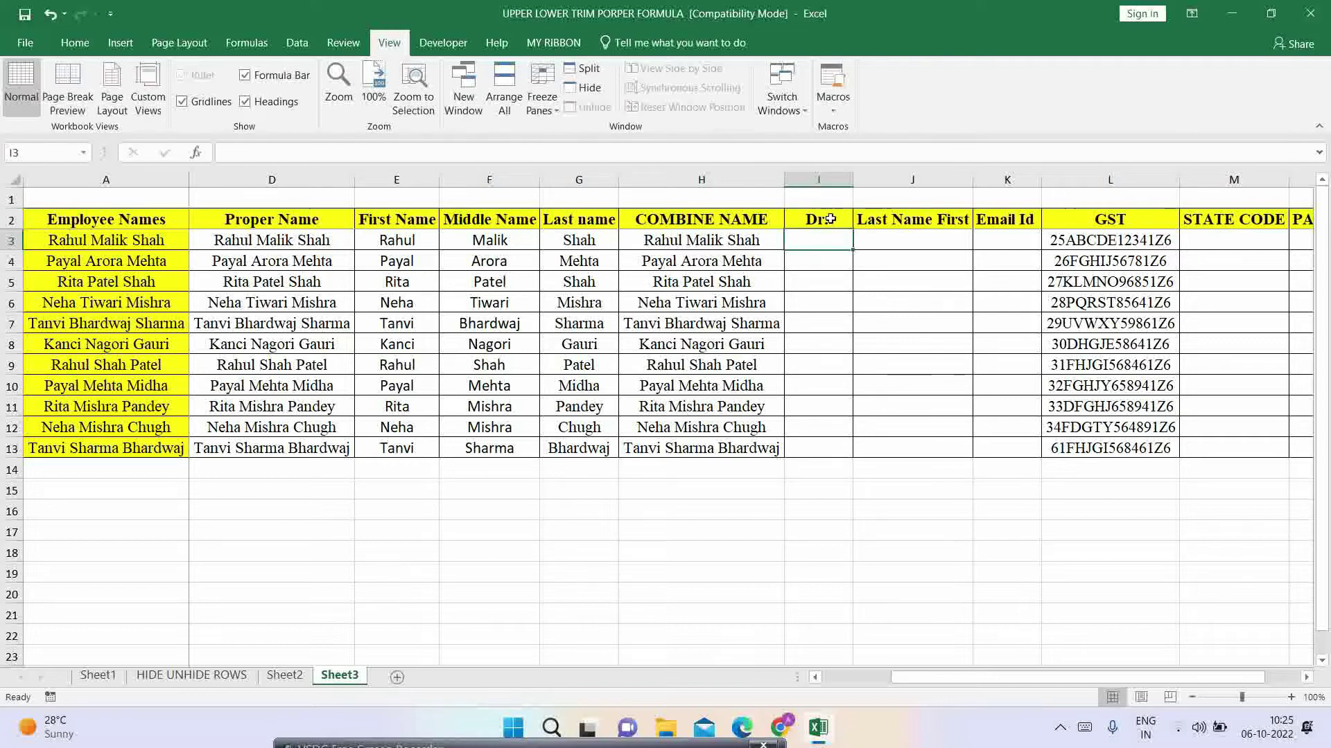
type("Dr.Shah")
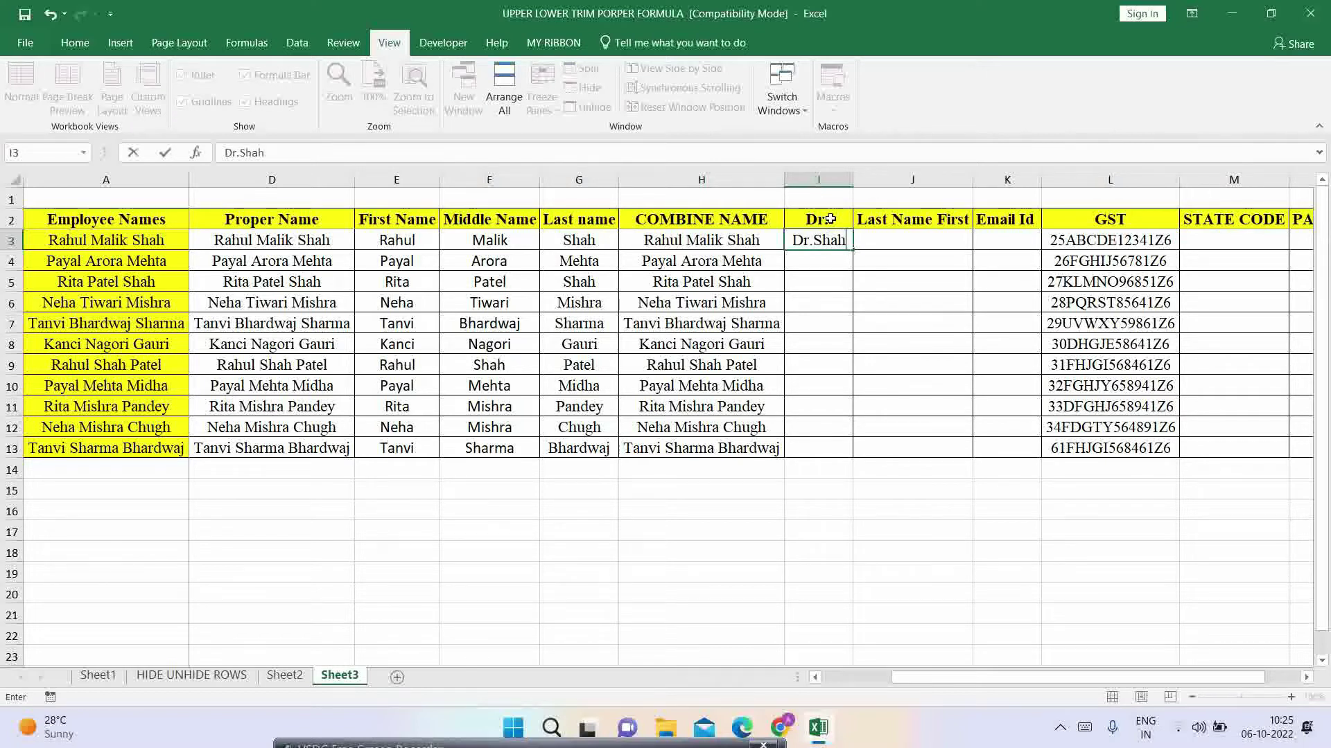
key("Return")
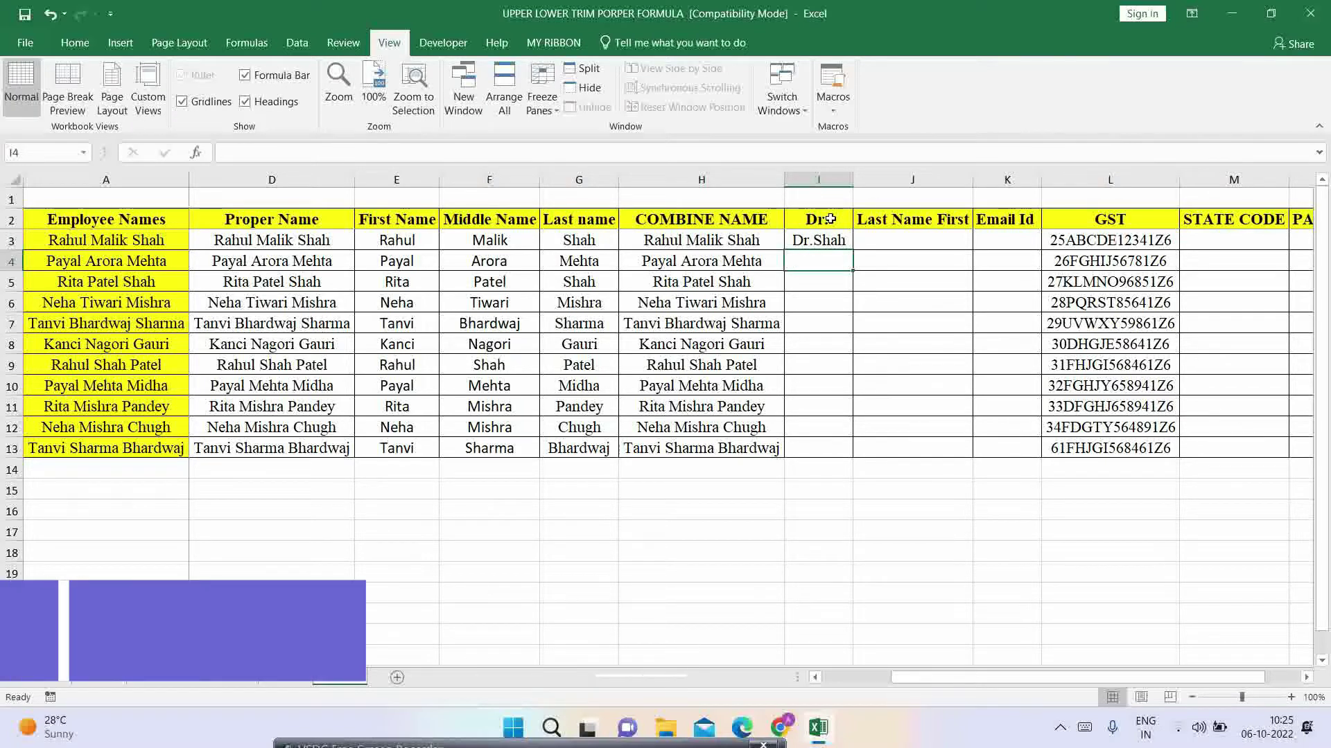
key("ctrl+e")
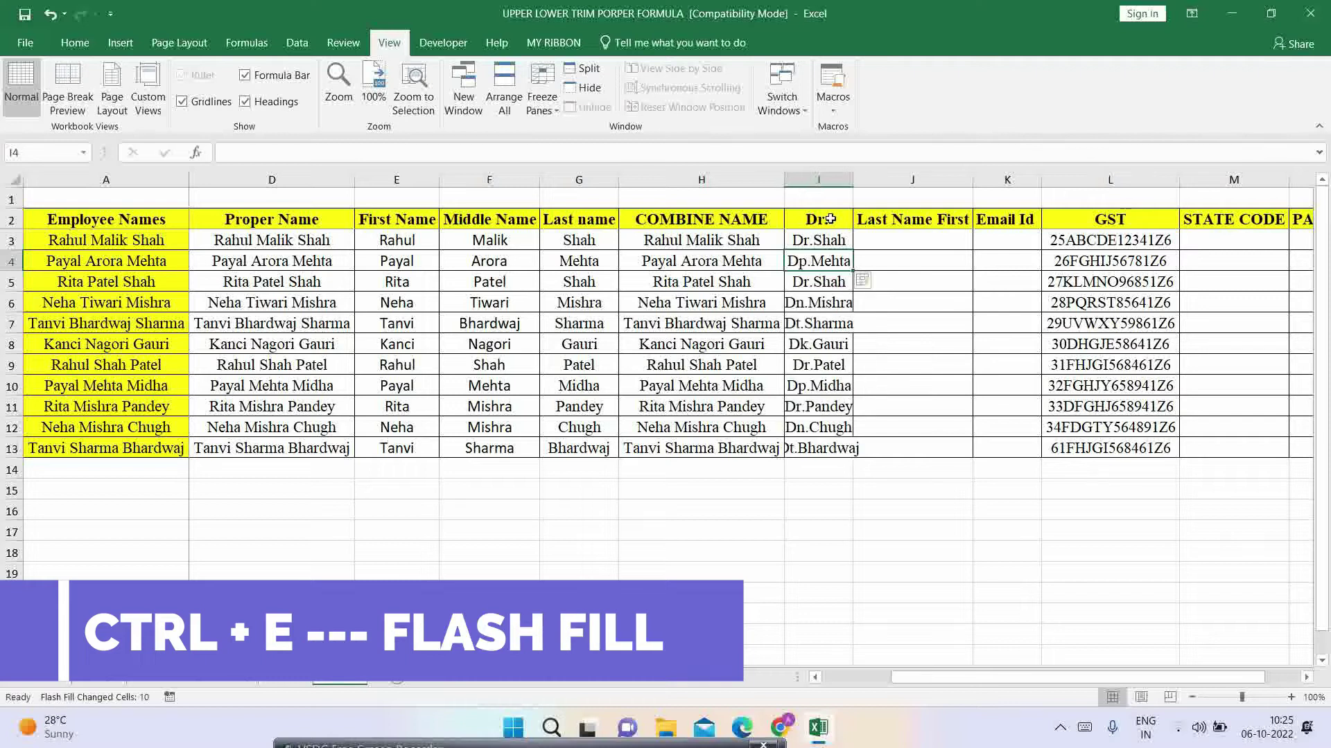
double_click(853, 180)
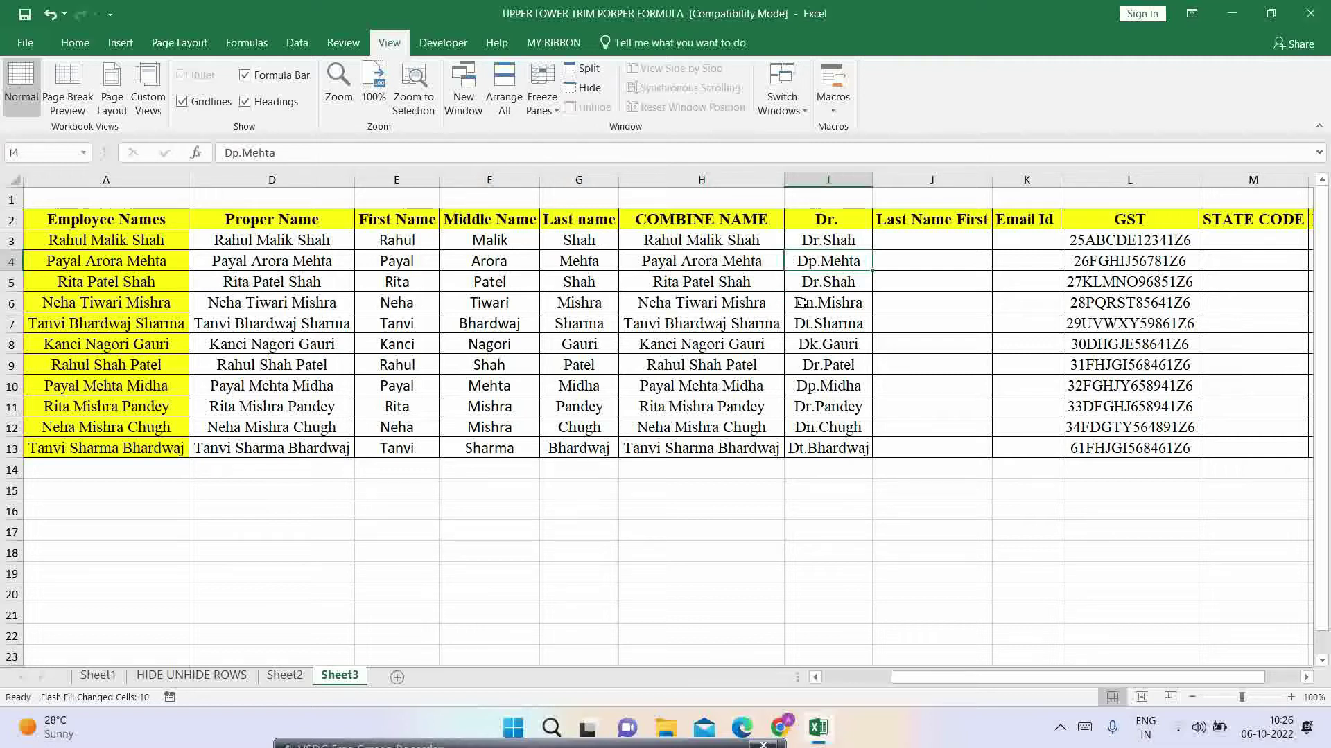
Retype I3 as 'DR.' plus the surname in all capitals so the column refills in uppercase, then autofit.
left_click(827, 244)
type("DR.")
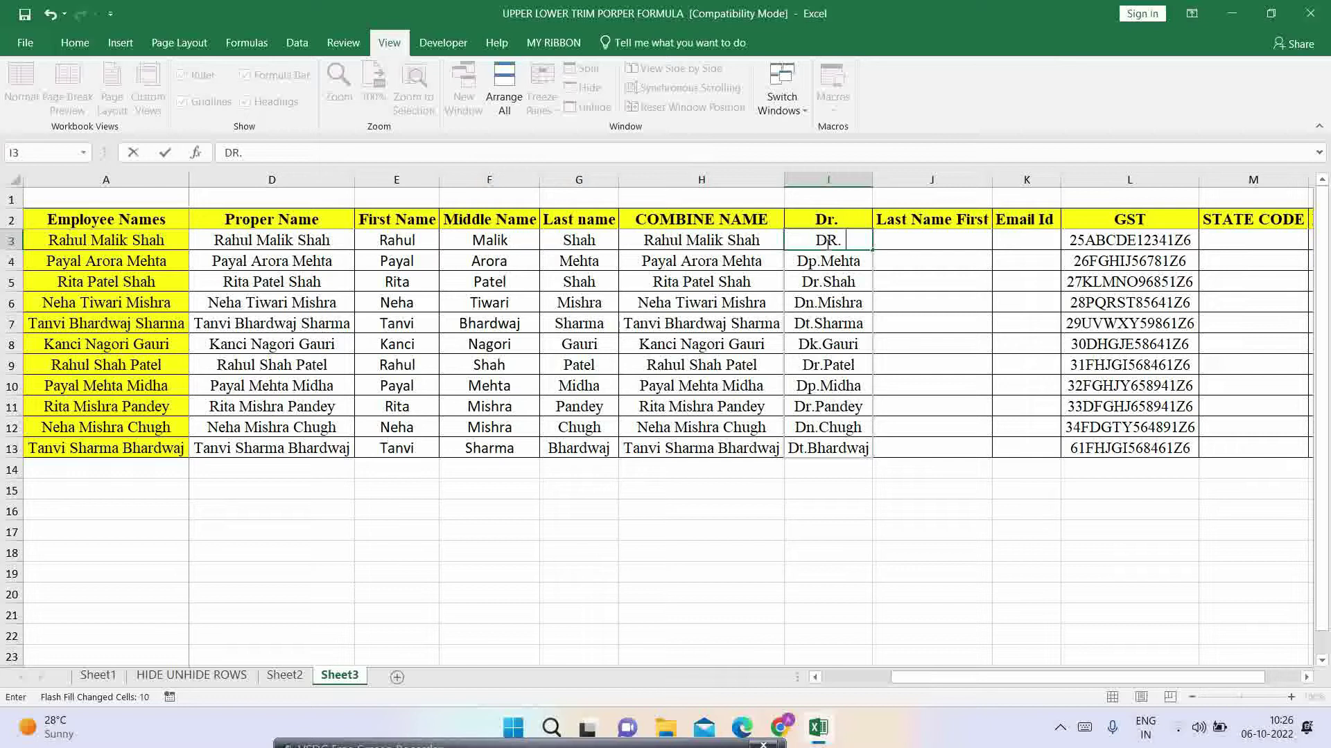
type("S")
key("BackSpace")
key("BackSpace")
type("SHAH")
key("BackSpace")
key("BackSpace")
key("BackSpace")
key("BackSpace")
key("BackSpace")
type("SHAH")
key("Return")
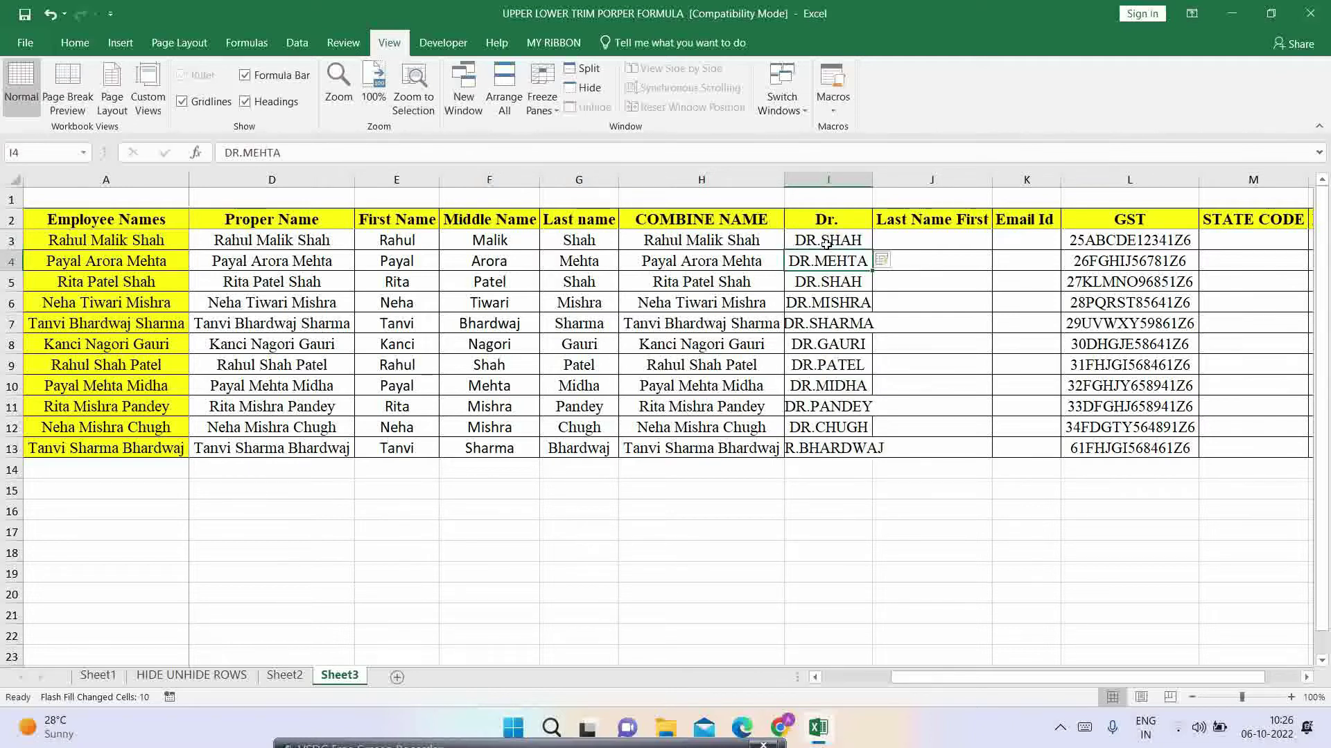
double_click(871, 180)
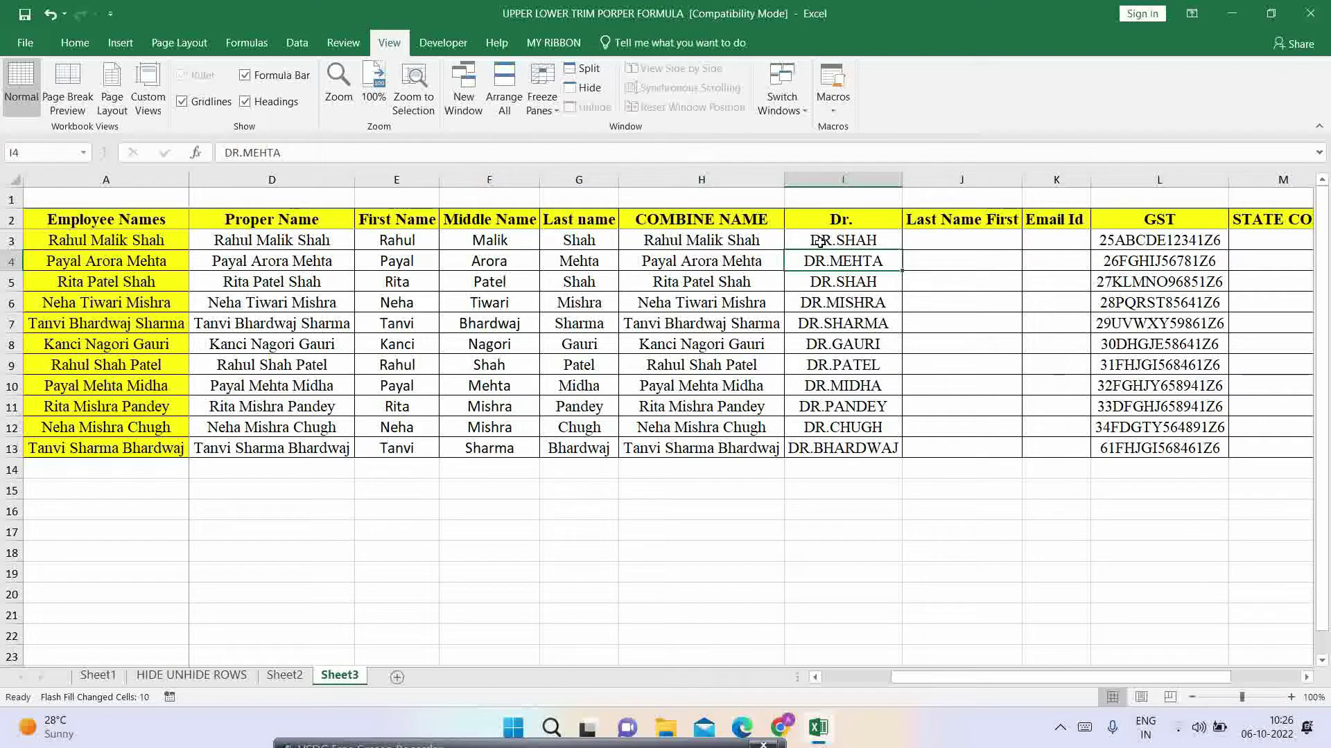
Edit I3 so only 'DR.' is capitalised and the surname is normal case, refilling the column.
left_click(821, 241)
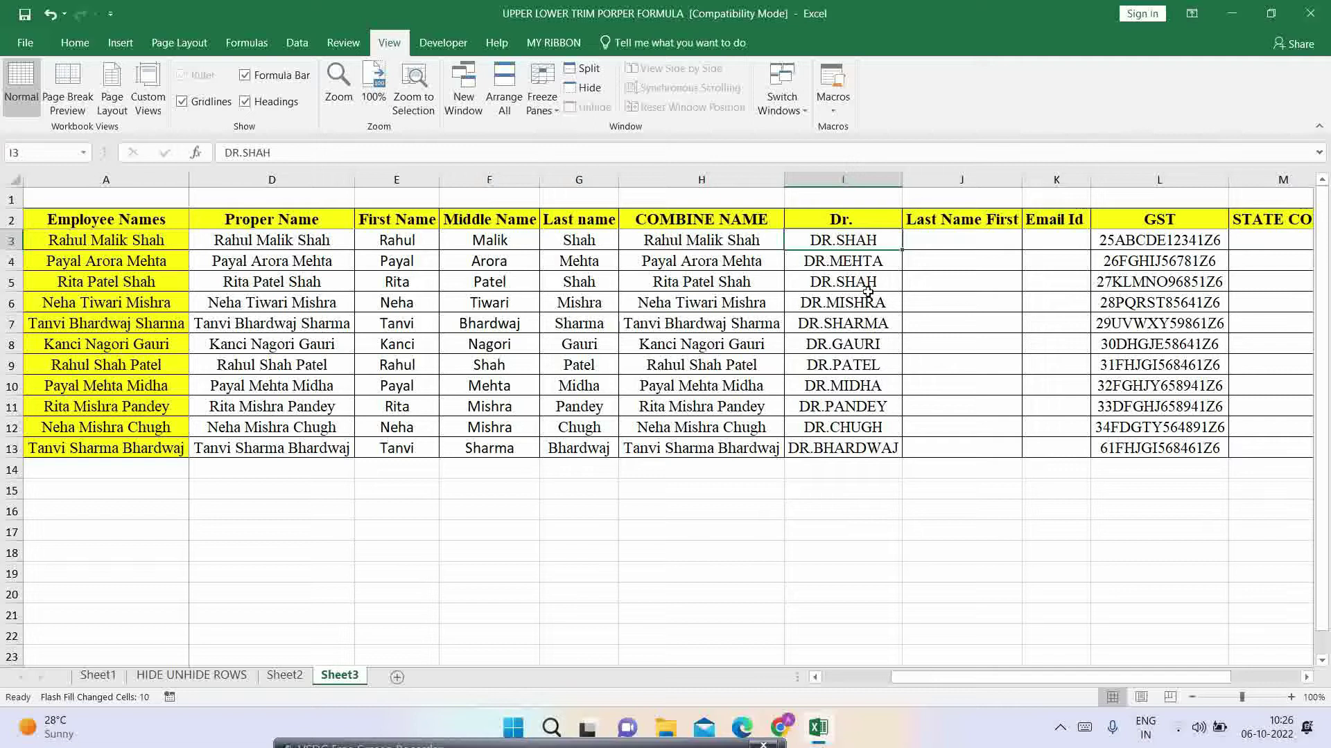
double_click(879, 239)
key("BackSpace")
key("BackSpace")
key("BackSpace")
key("BackSpace")
type("Shah")
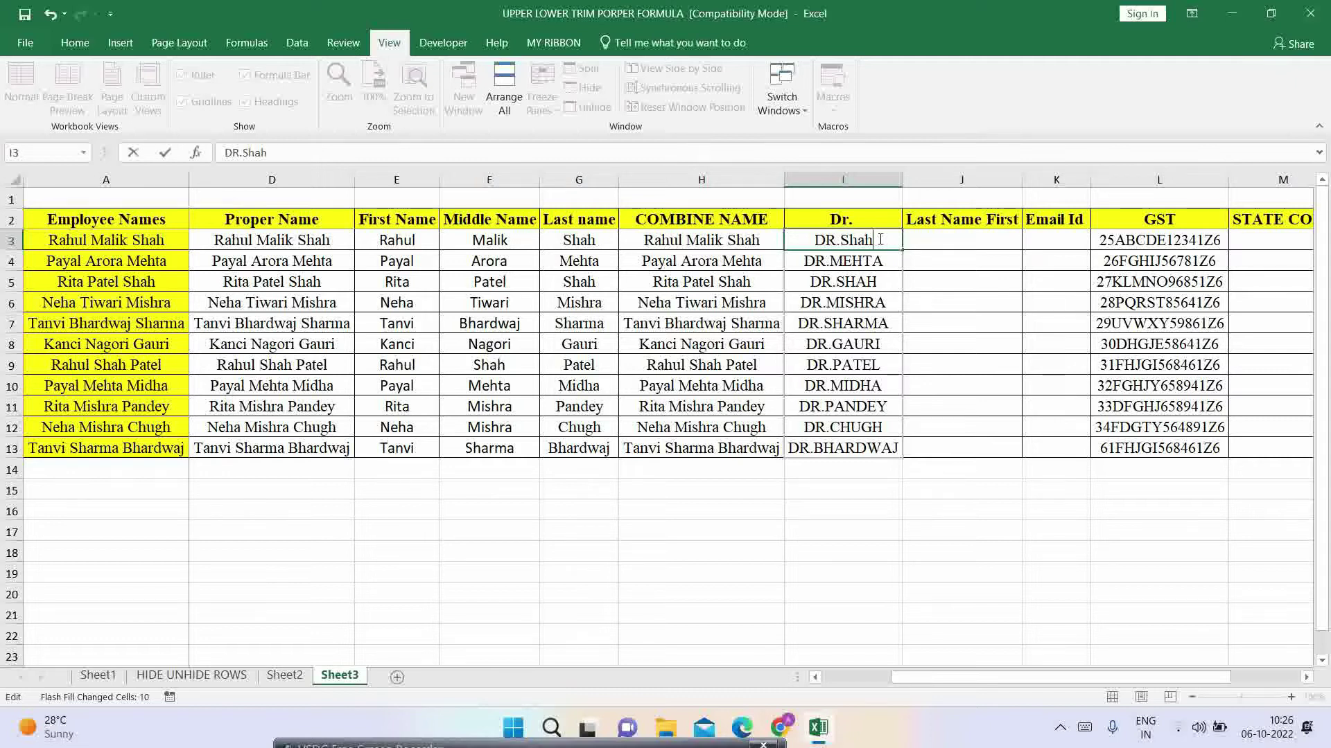
key("Return")
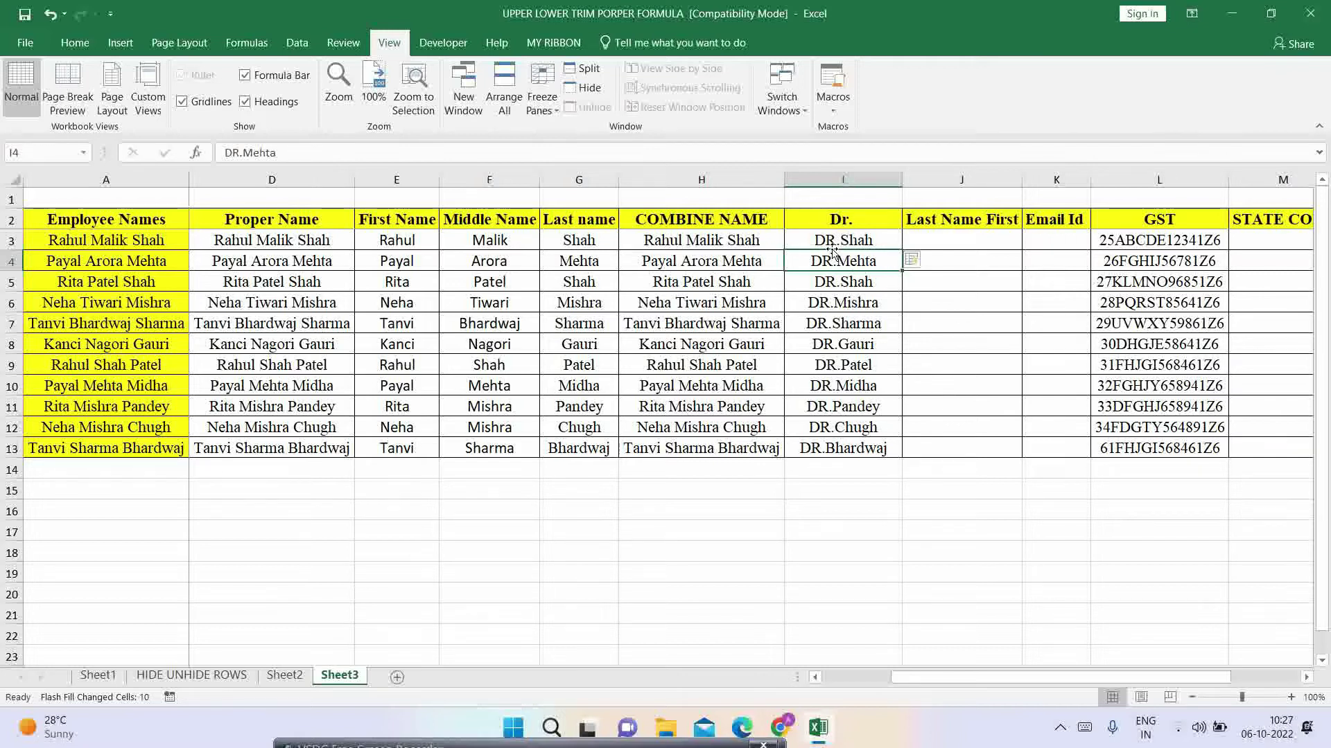
left_click(935, 242)
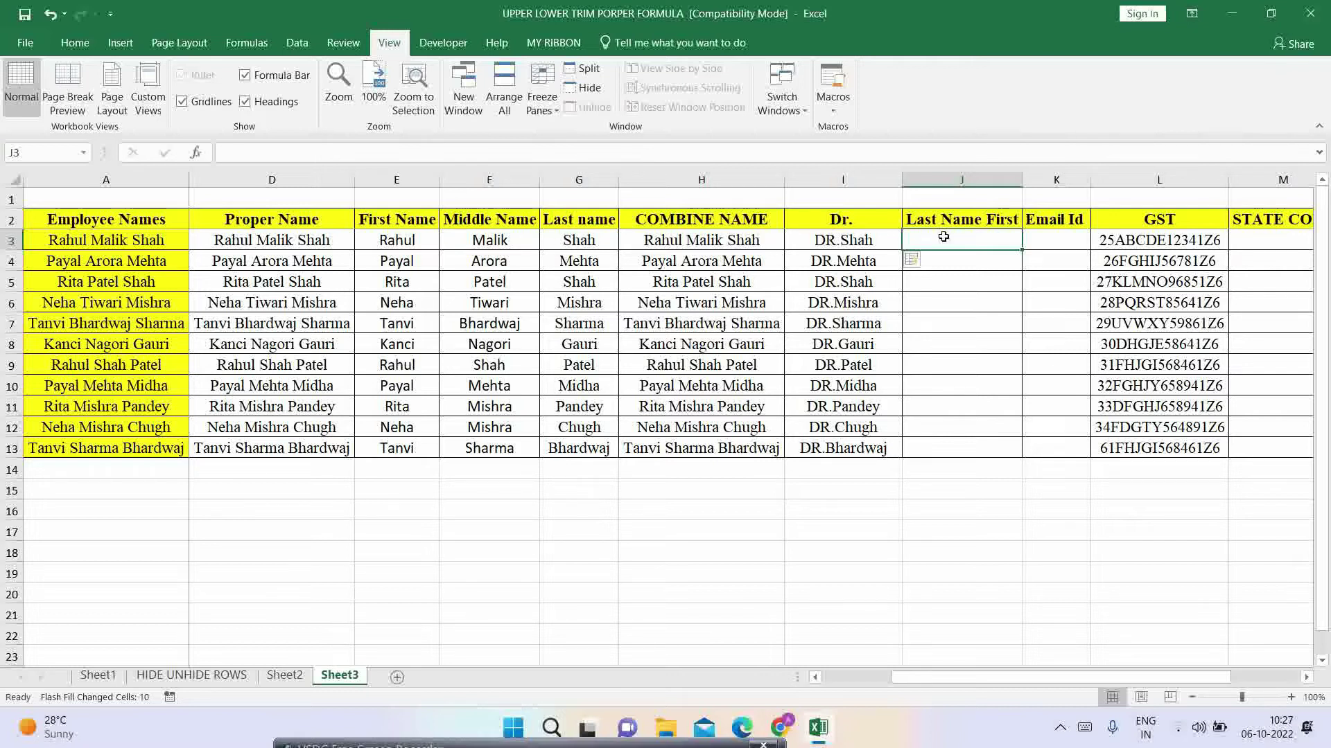
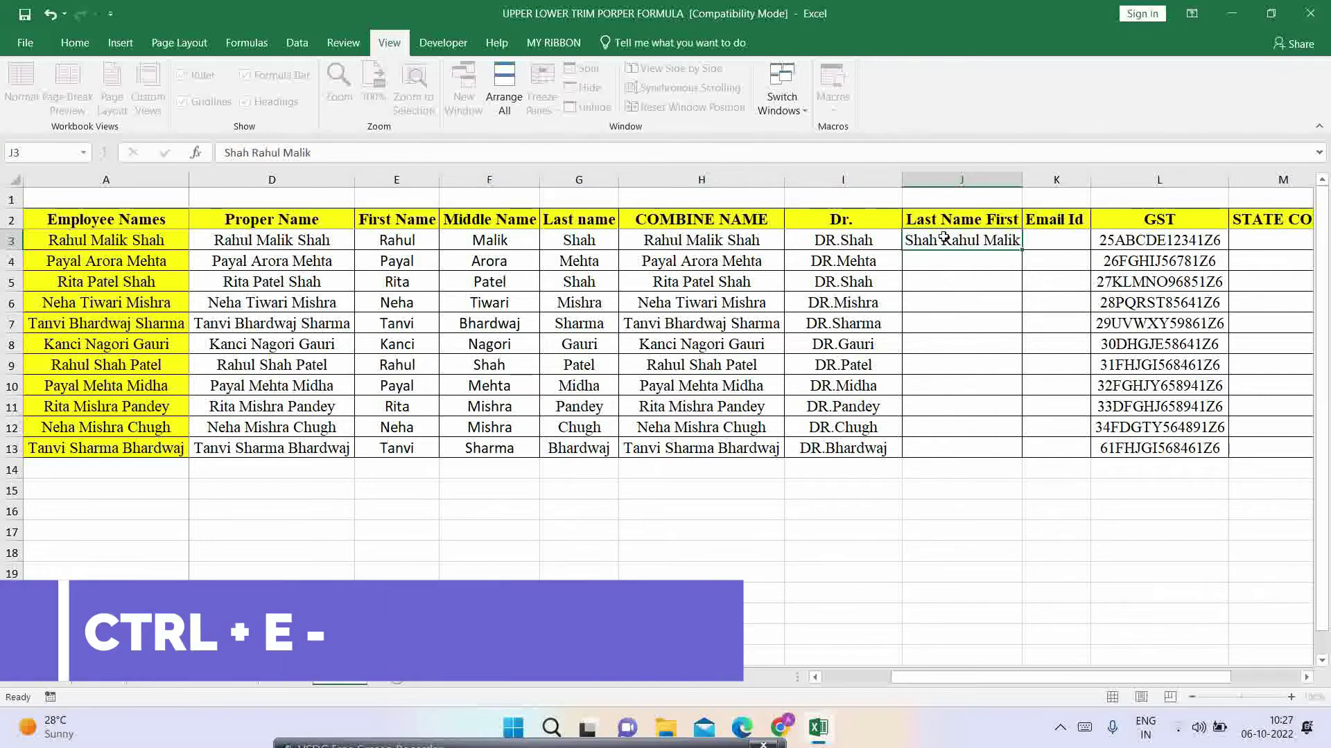
Type the first name reordered surname-first in J3, Flash Fill the column, and widen column J.
key("Return")
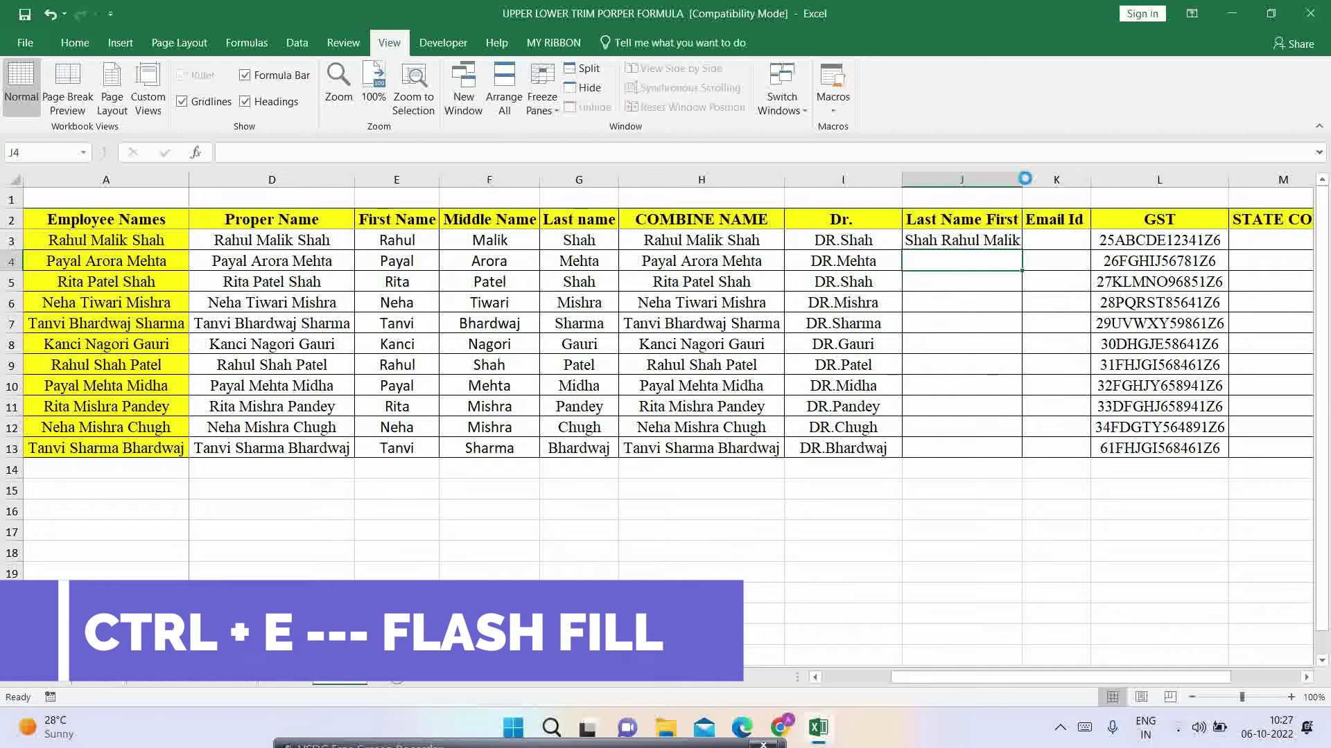
key("ctrl+e")
left_click_drag(1020, 180, 1068, 179)
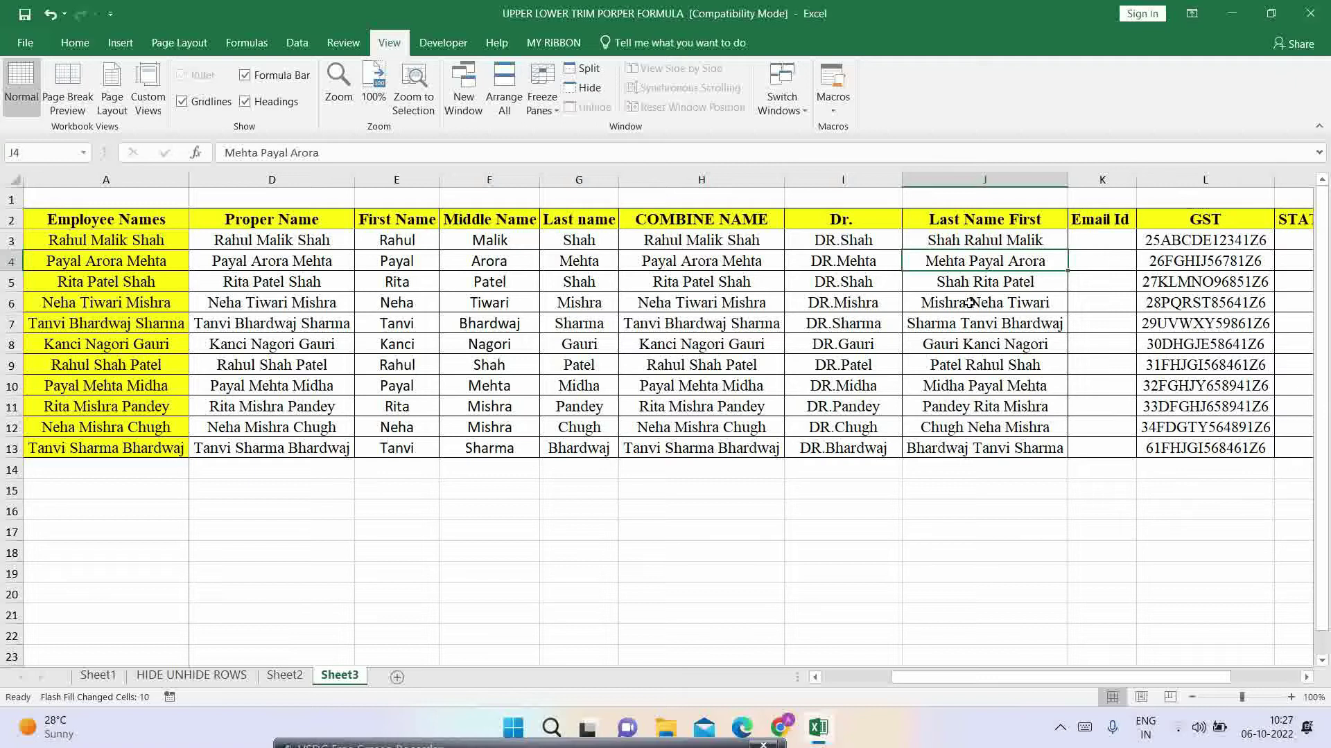
key("Right")
key("Right")
key("Right")
key("Right")
key("Right")
key("Right")
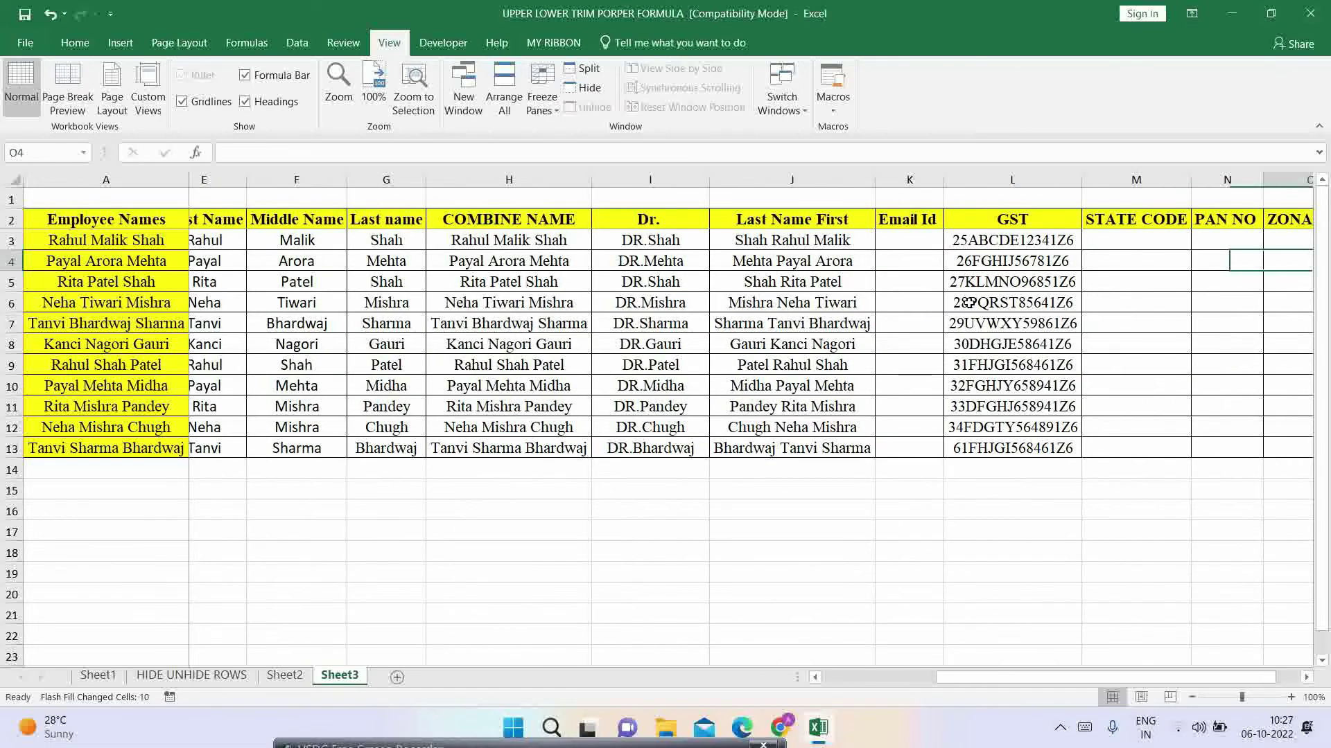
key("Right")
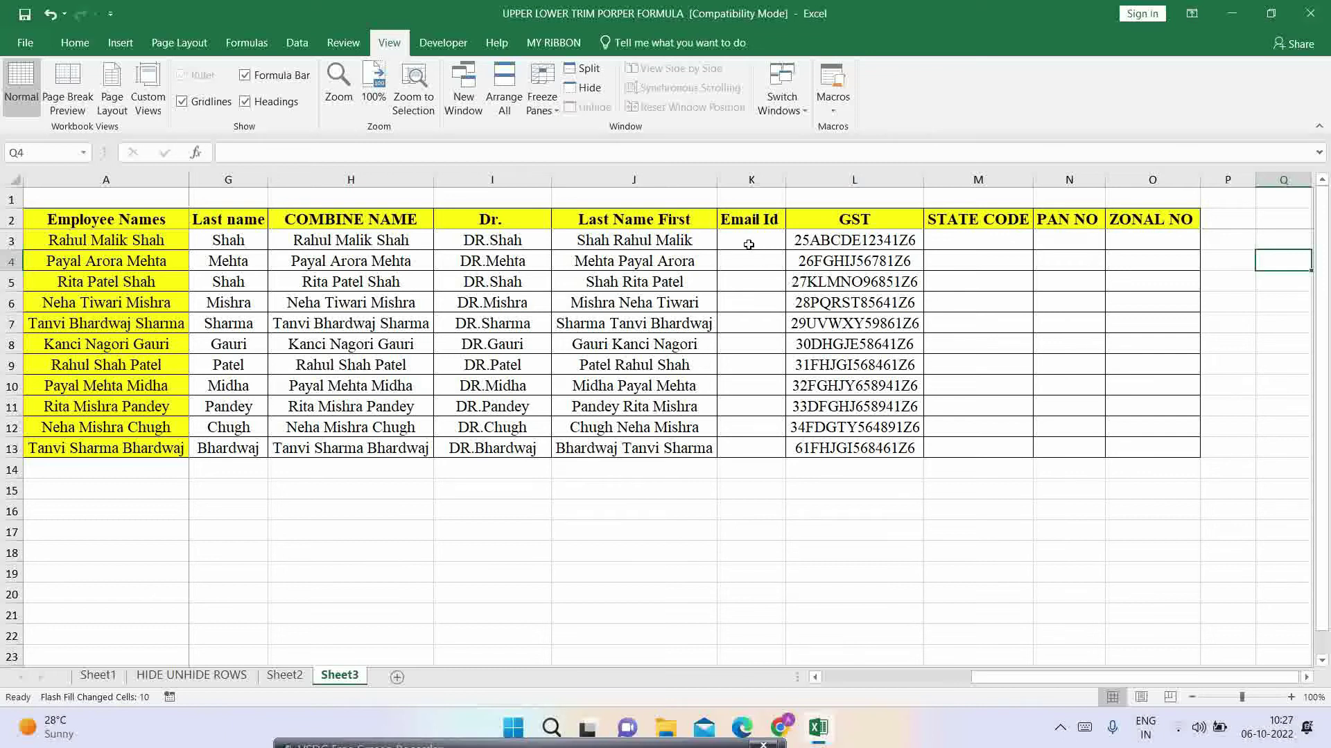
Enter the first employee's gmail address in K3 with the domain typo fixed, Flash Fill, and autofit column K.
left_click(749, 244)
left_click_drag(786, 179, 884, 180)
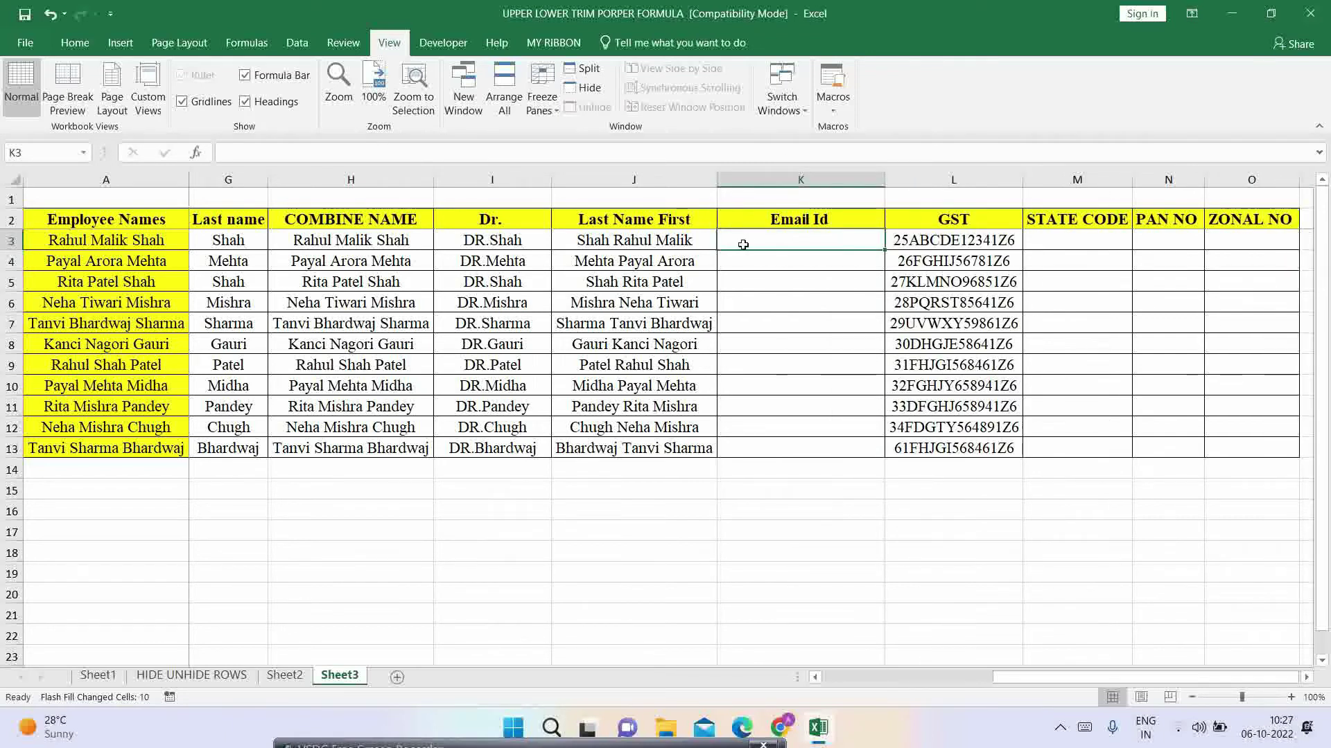
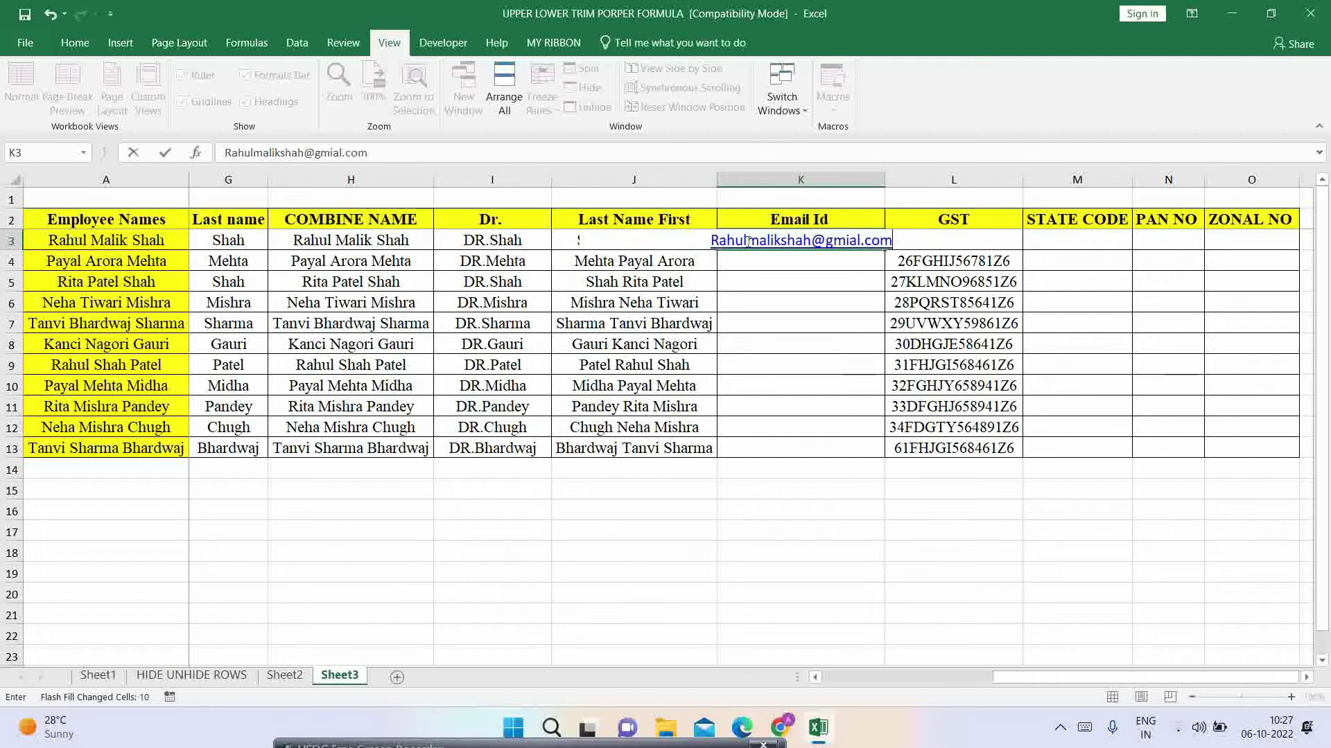
left_click(851, 241)
key("BackSpace")
key("BackSpace")
type("ai")
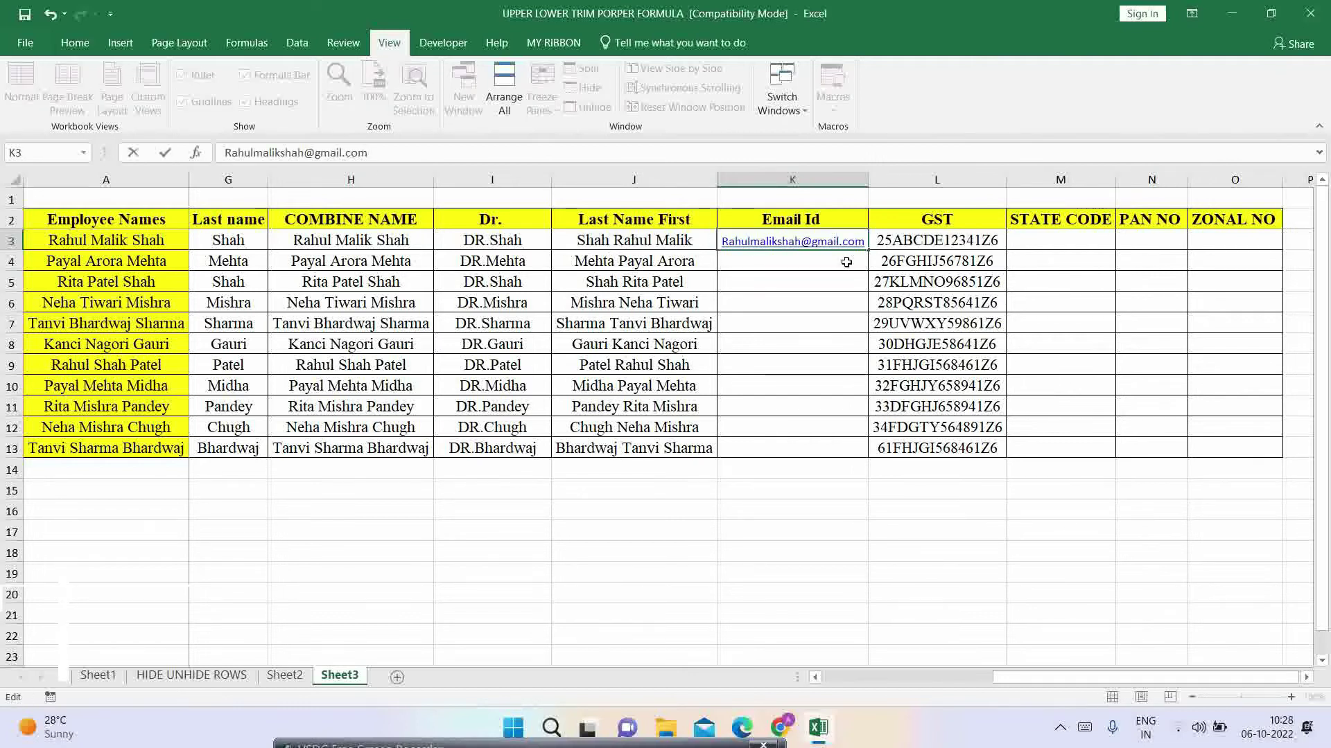
key("Return")
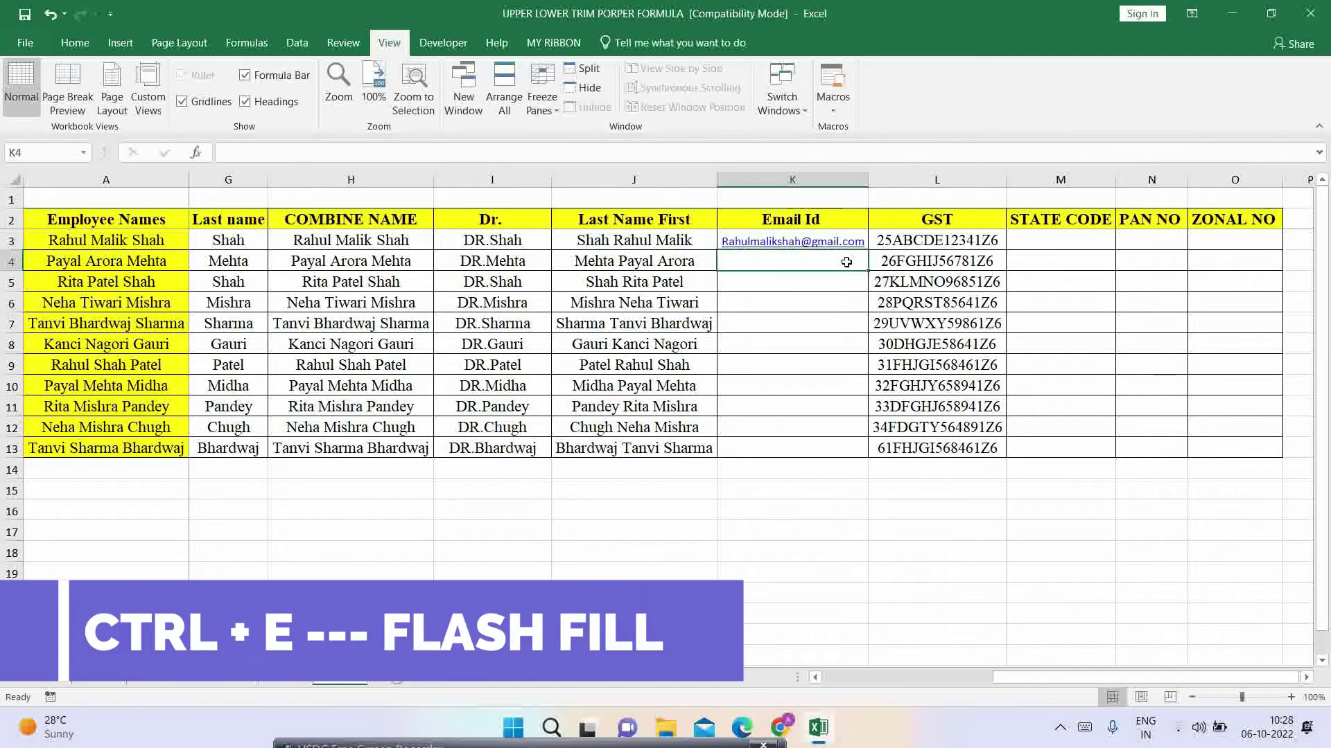
key("ctrl+e")
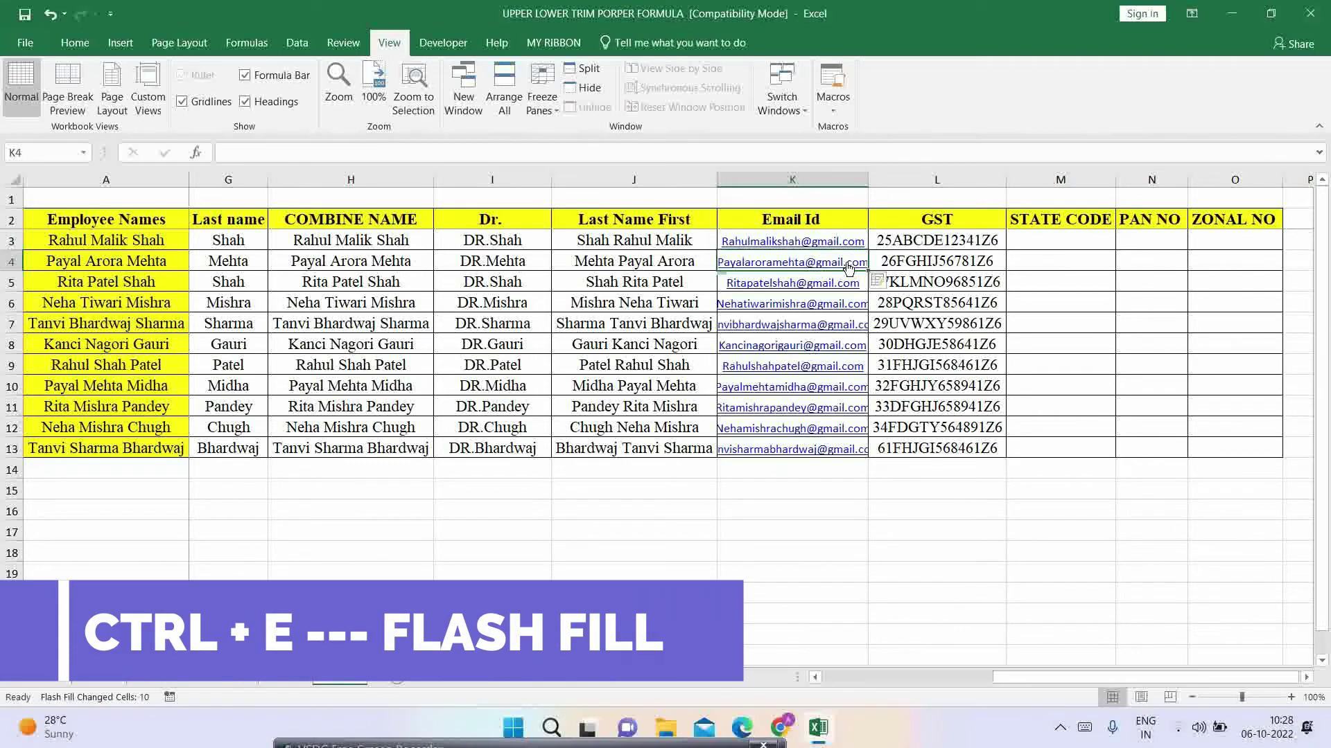
double_click(867, 180)
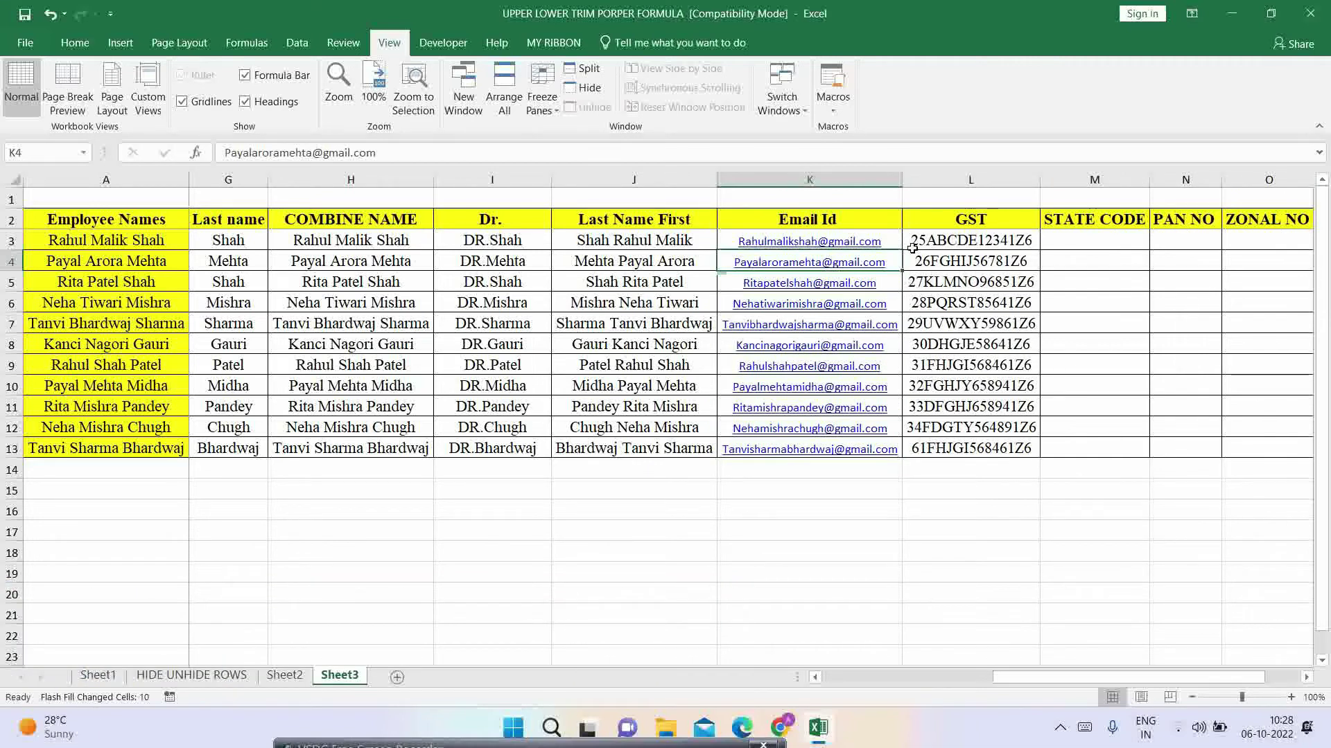
key("Right")
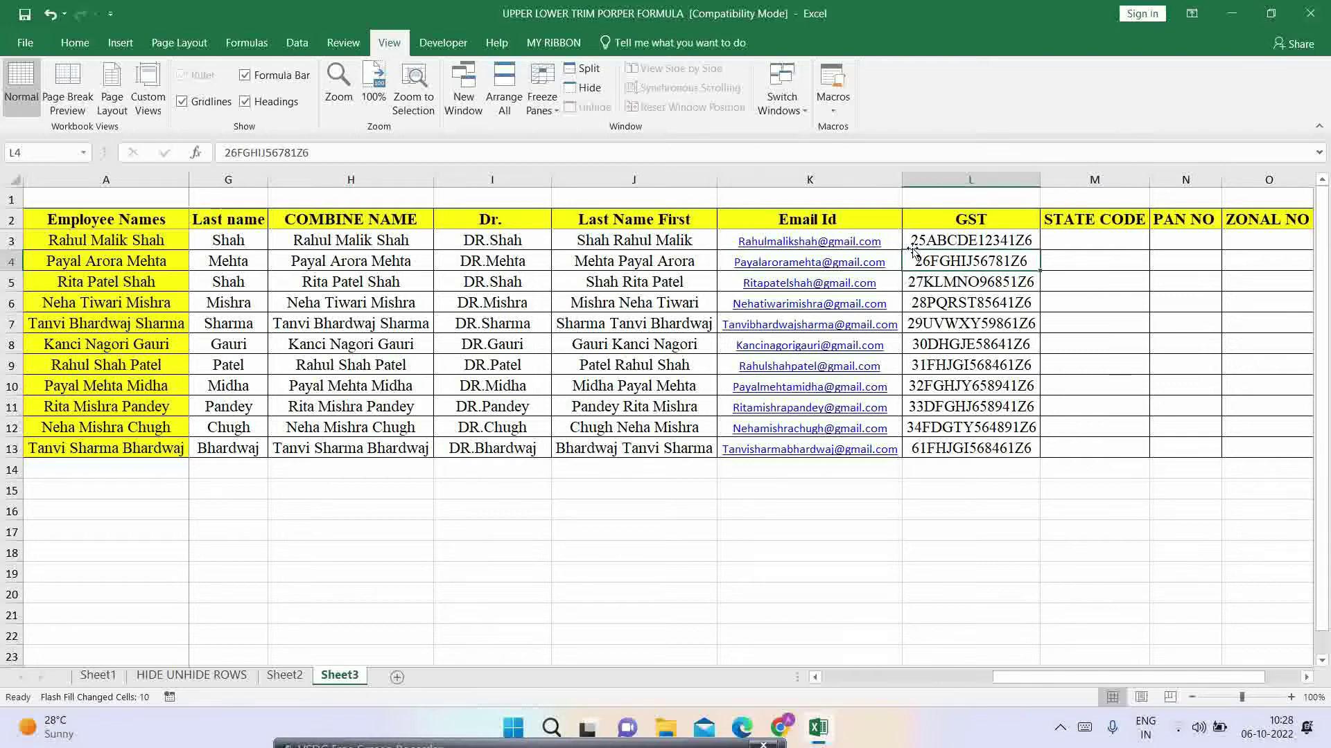
key("Right")
key("Right")
key("Right")
key("Right")
key("Right")
key("Right")
key("Right")
key("Right")
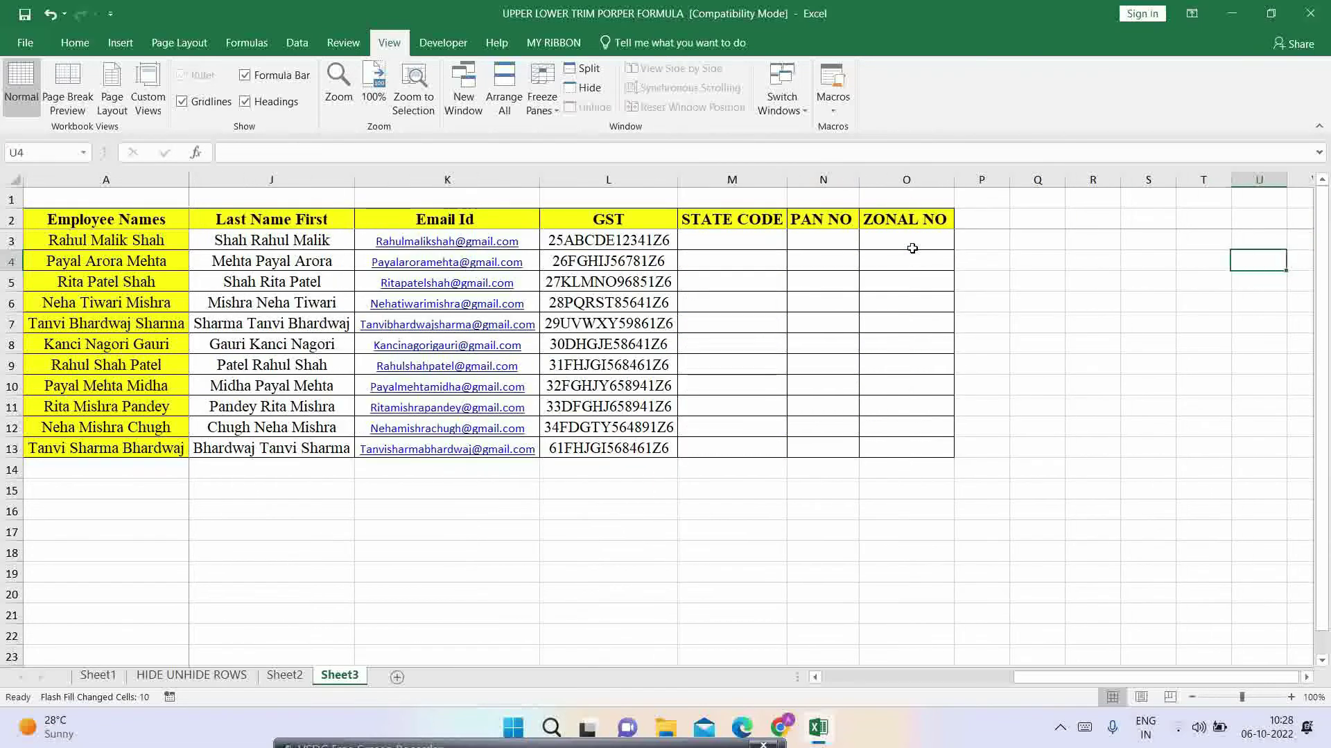
Enter 25 as the first state code in M3 and Flash Fill the rest through 61.
left_click(625, 239)
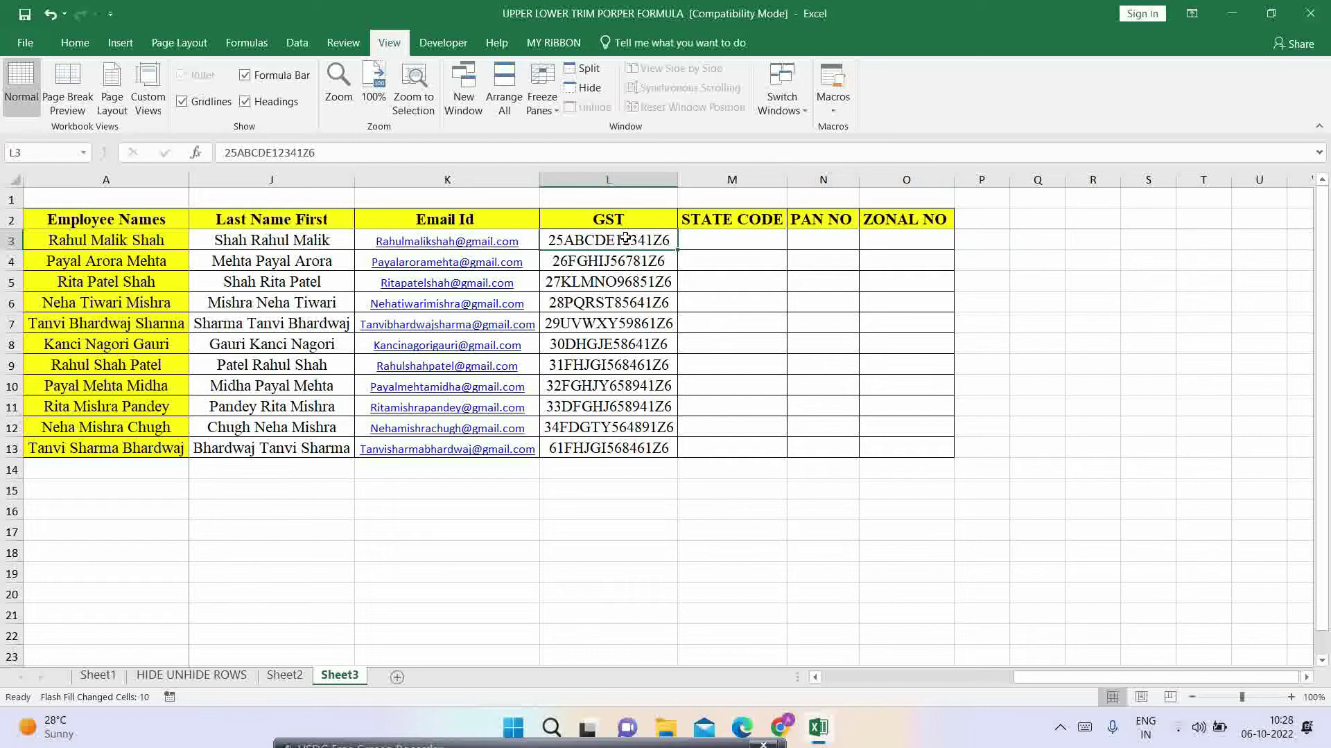
left_click(733, 238)
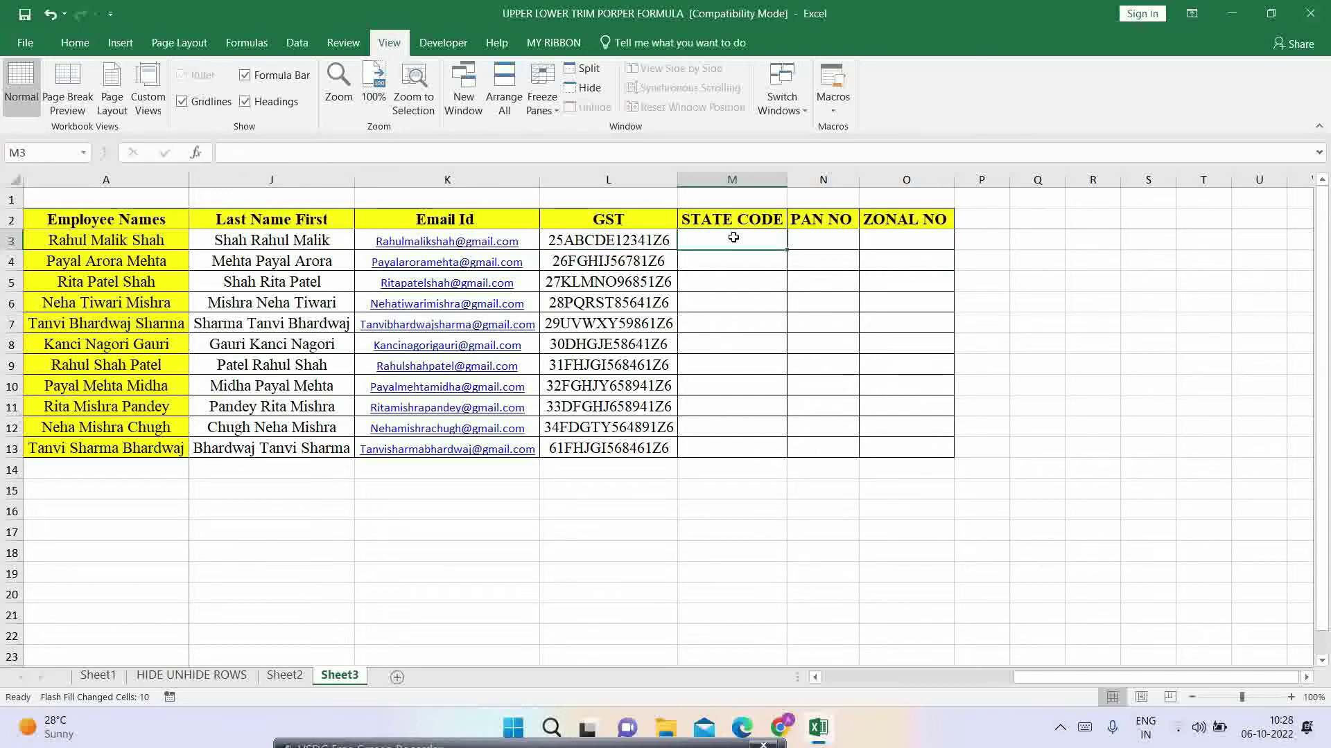
left_click(818, 240)
left_click(907, 240)
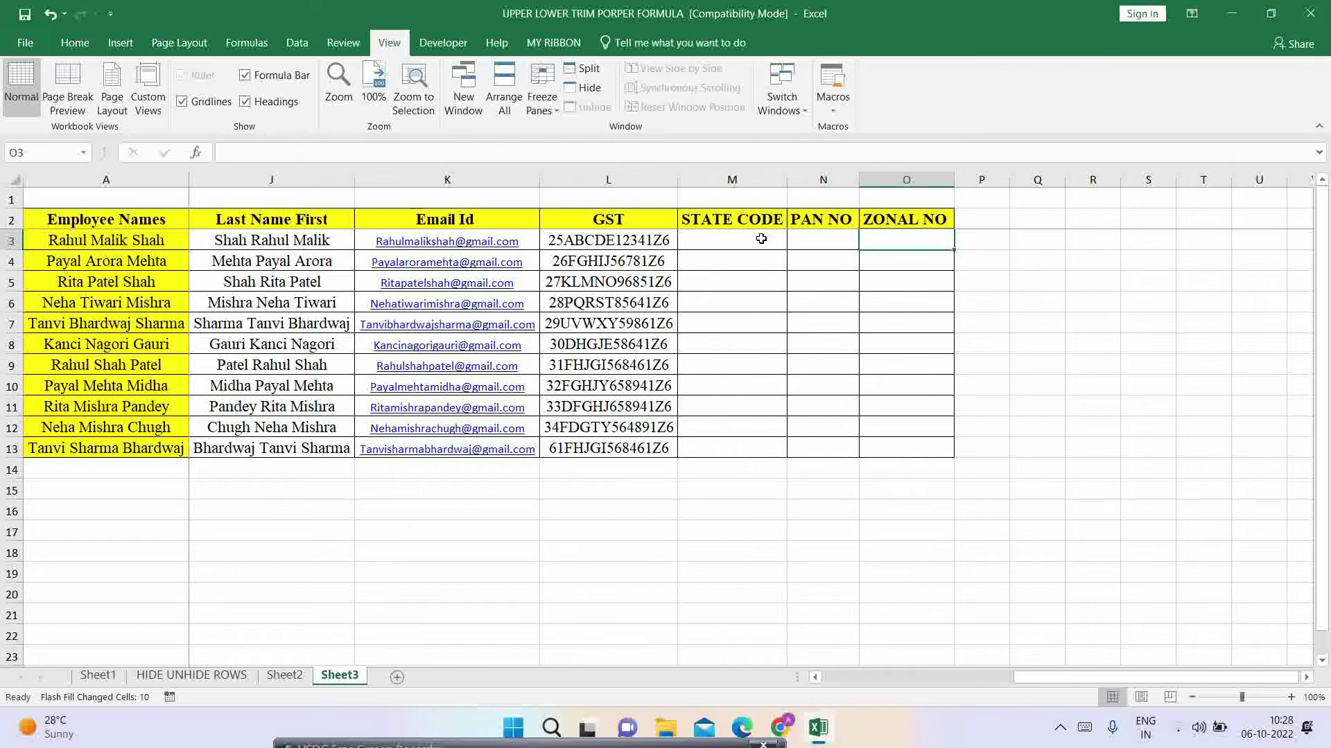
left_click(723, 239)
type("25")
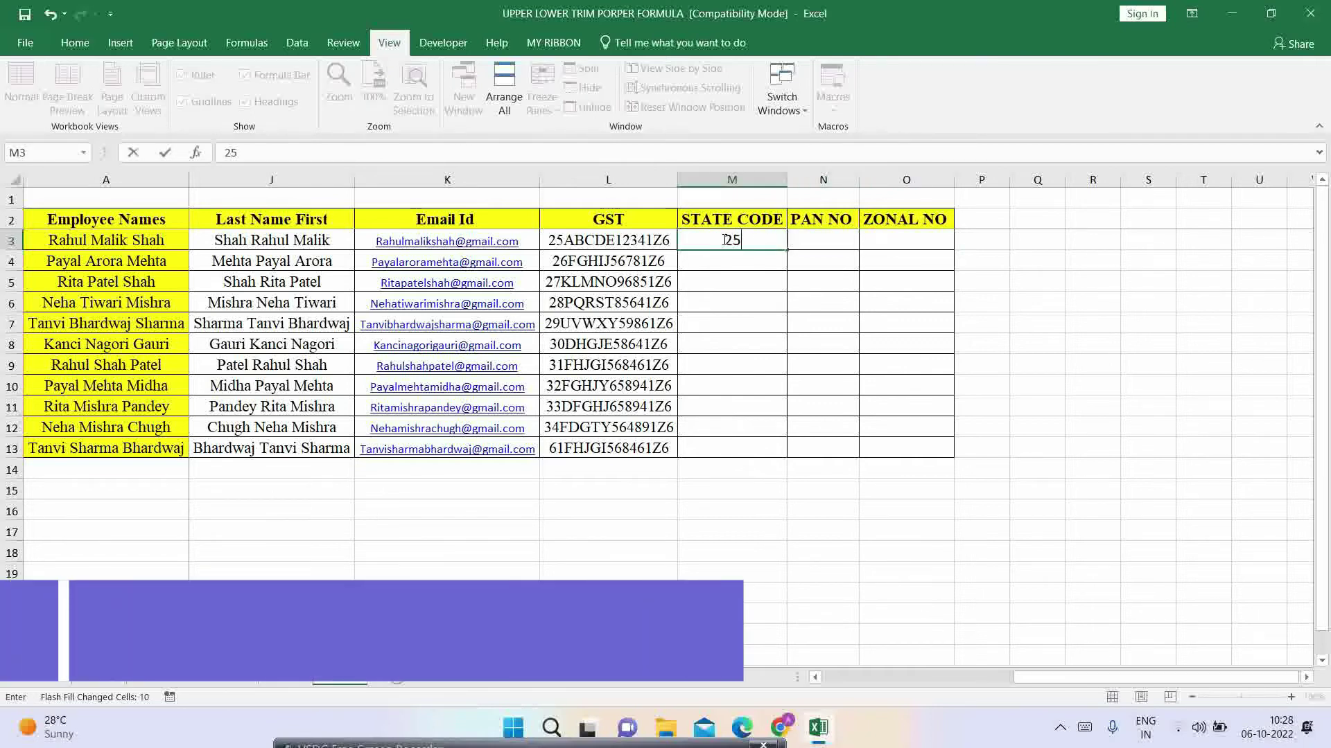
key("Return")
key("ctrl+e")
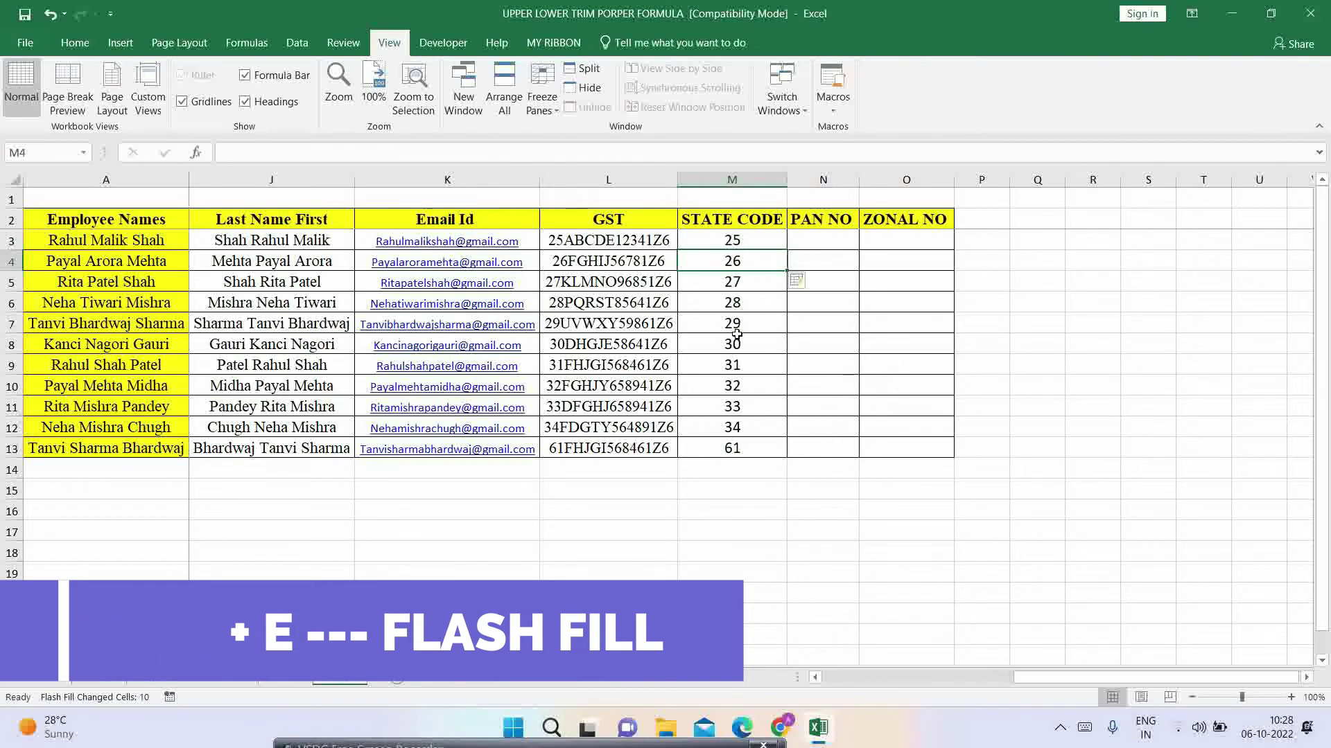
left_click(817, 239)
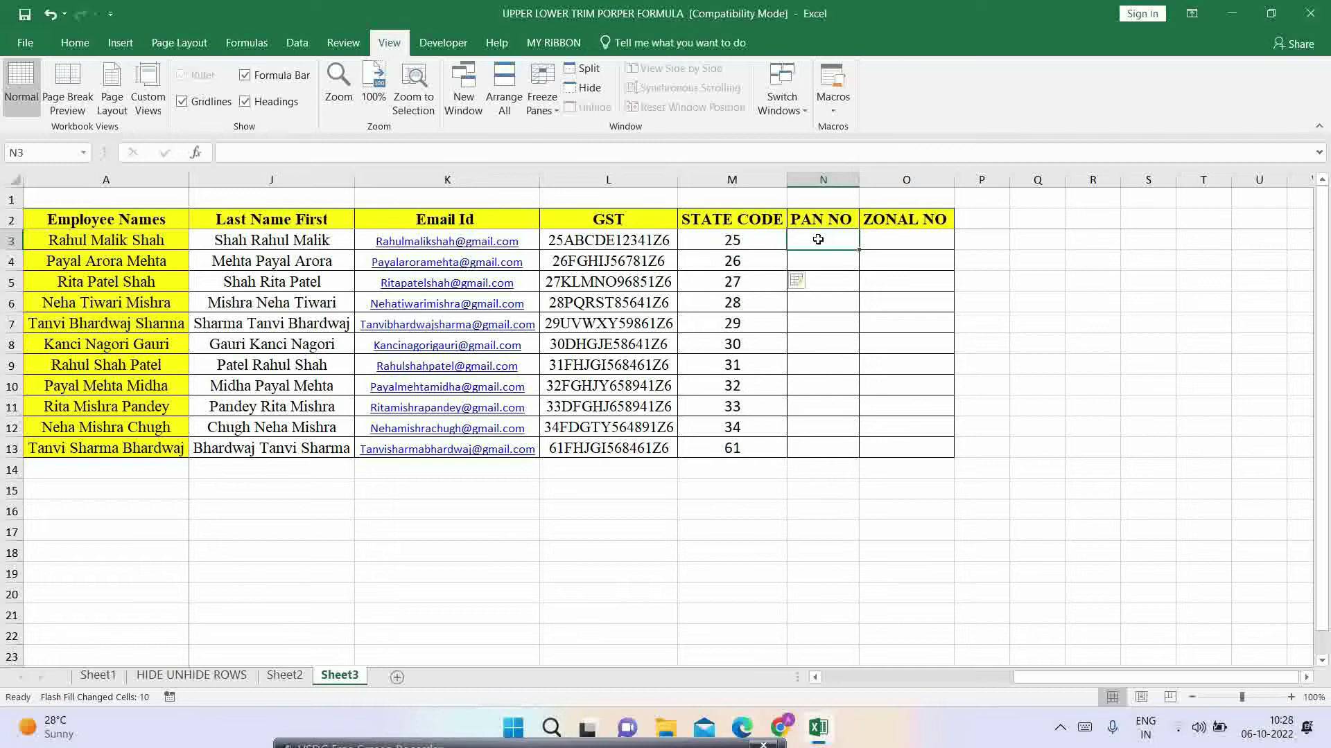
Enter ABCDE1234 as the first PAN in N3, Flash Fill the remaining PANs, and autofit column N.
type("a")
type("bcd")
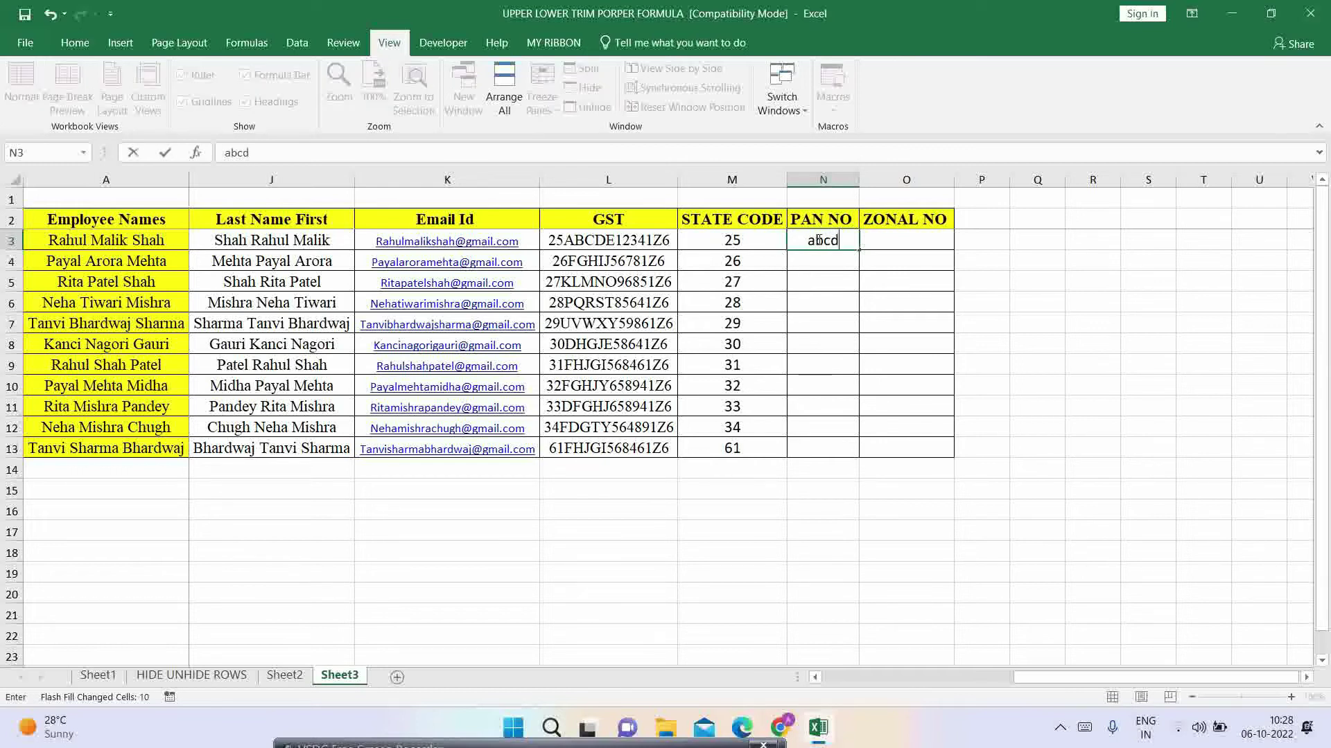
type("e1234")
key("BackSpace")
key("BackSpace")
key("BackSpace")
key("BackSpace")
key("BackSpace")
key("BackSpace")
key("BackSpace")
type("ABCDE12")
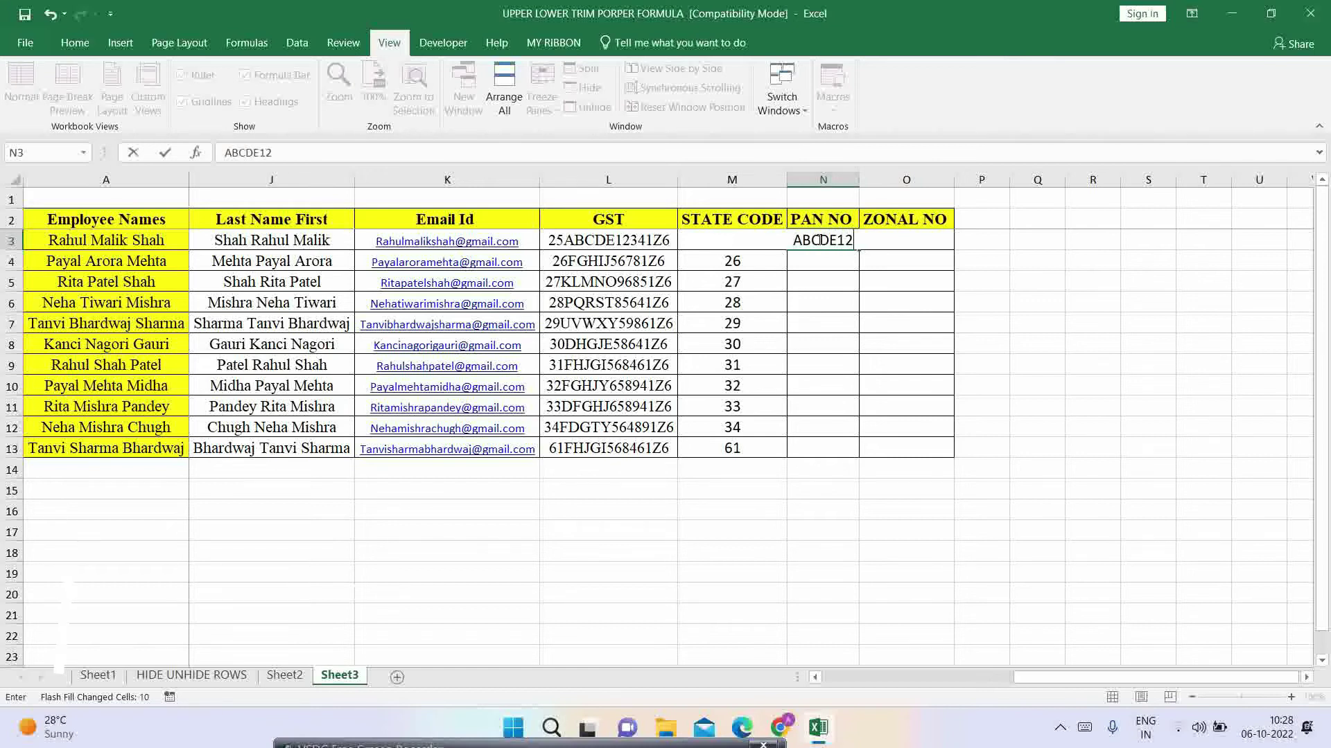
type("34")
key("Return")
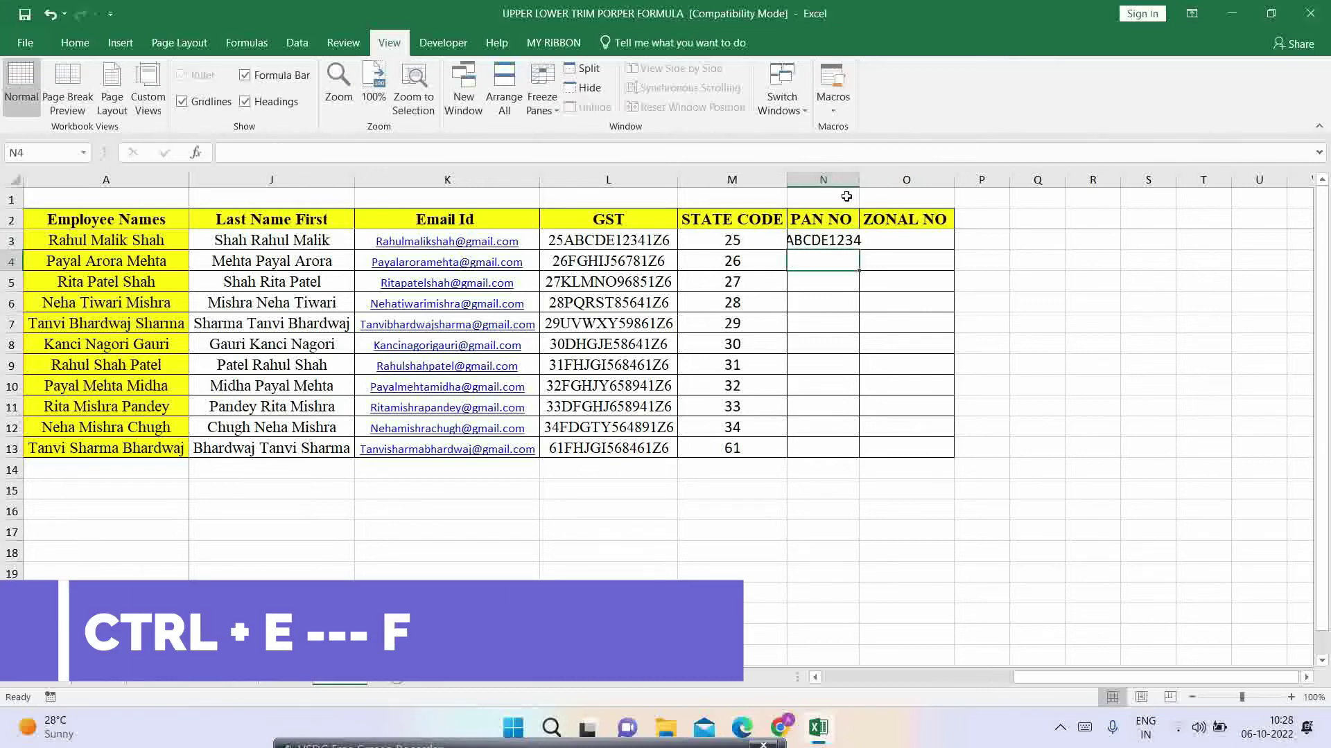
double_click(858, 179)
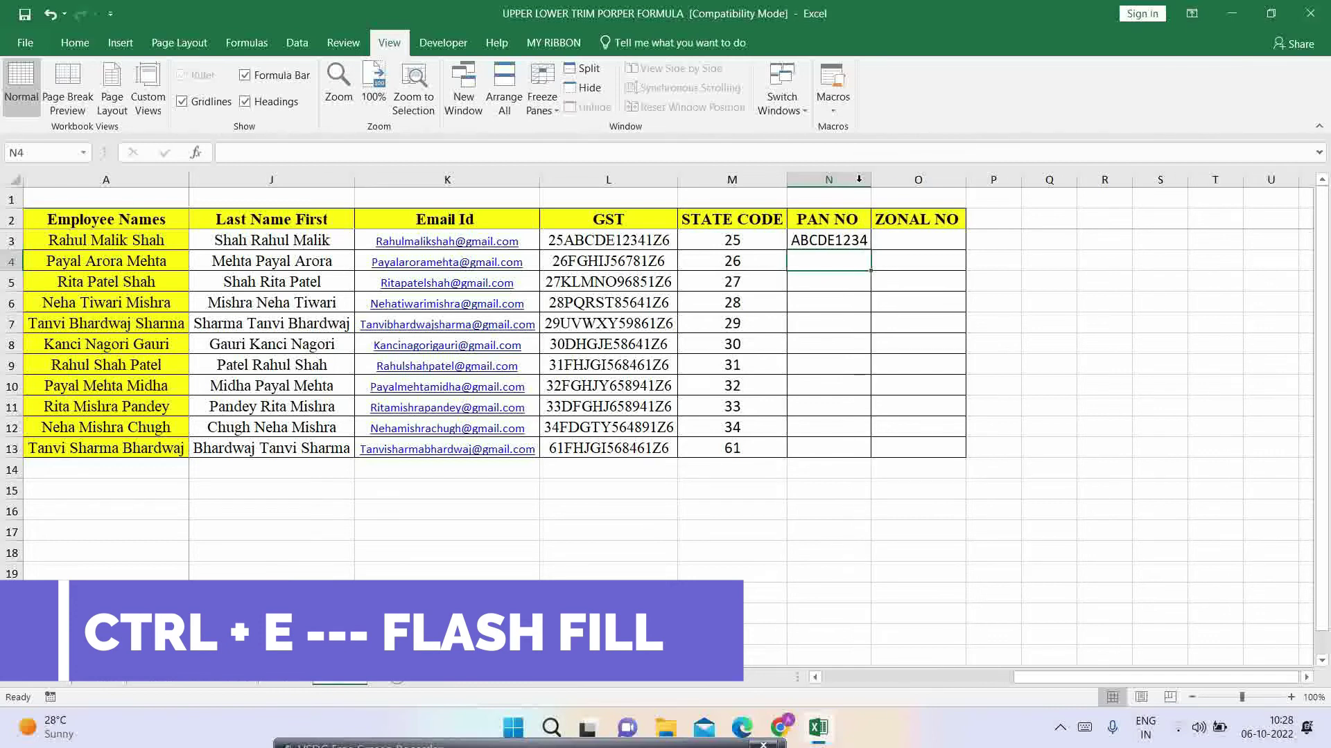
key("ctrl+e")
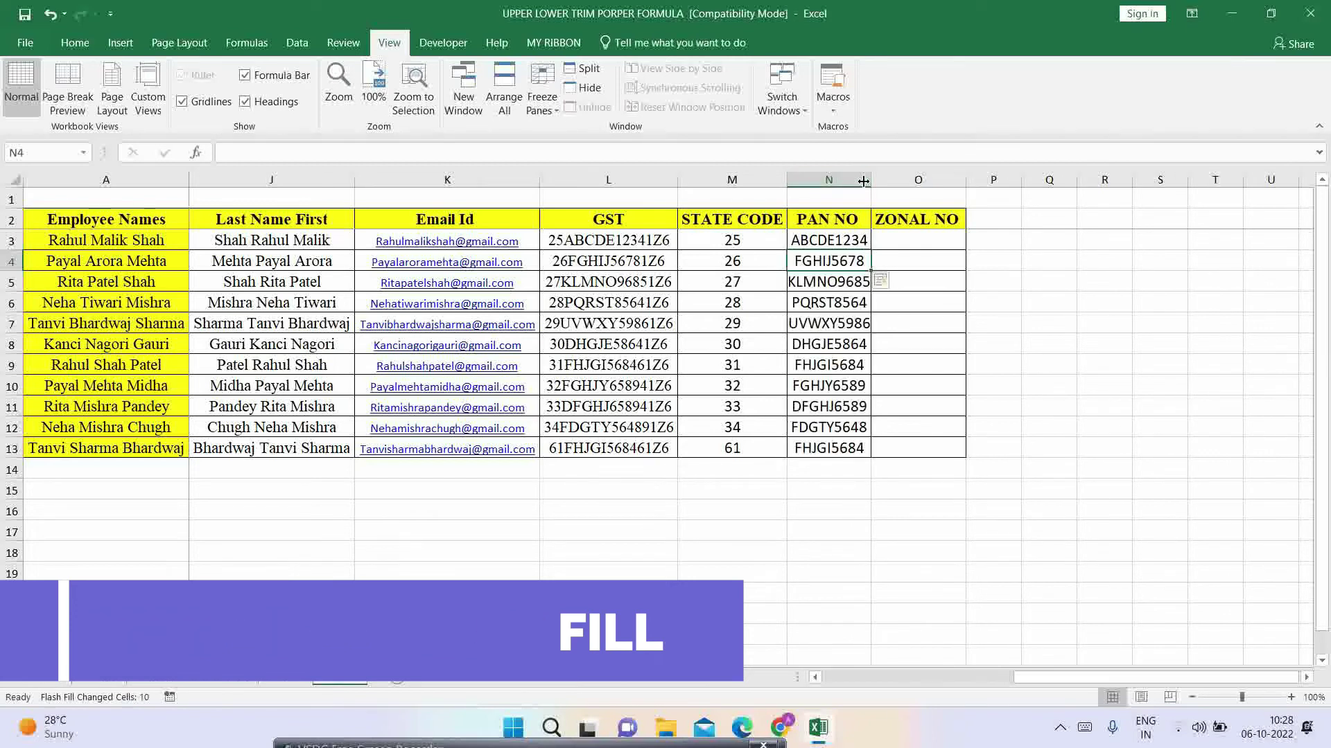
double_click(875, 180)
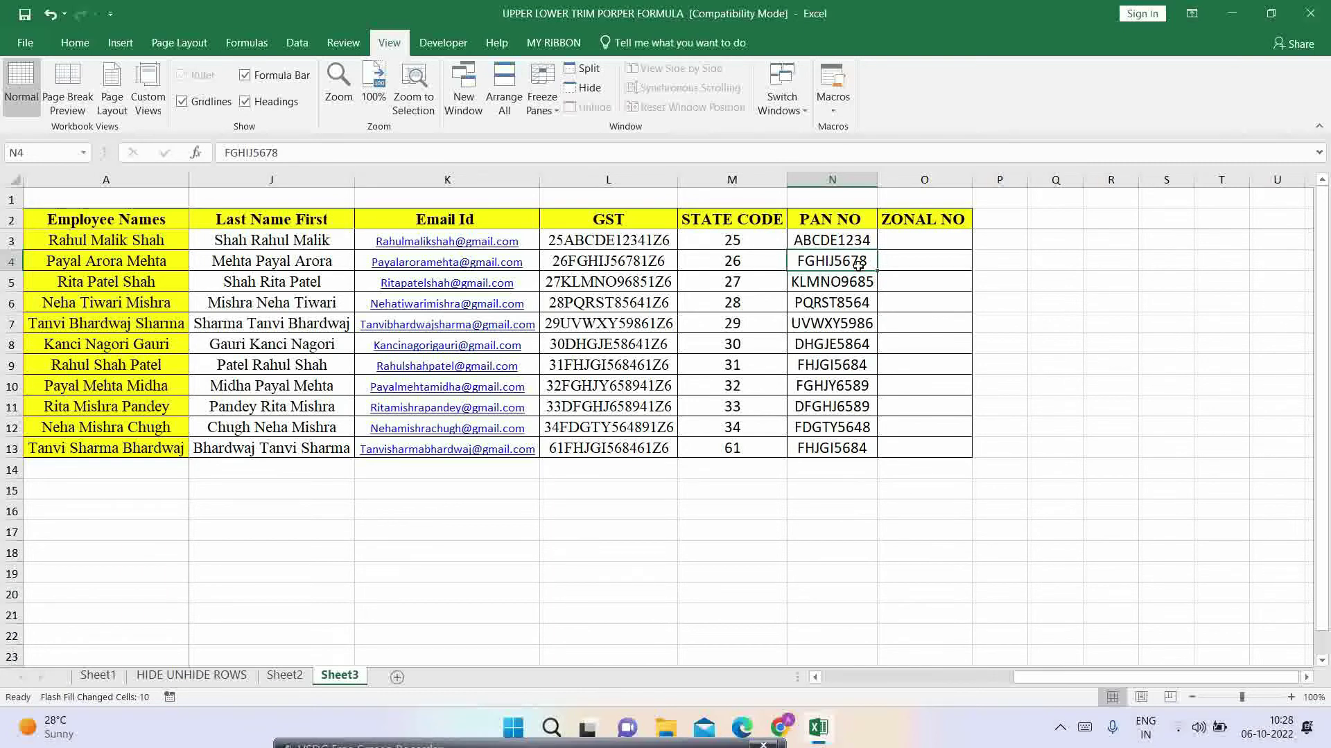
Enter 1Z6 as the first zonal number in O3 and Flash Fill down the column.
left_click(933, 241)
type("1Z6")
key("Return")
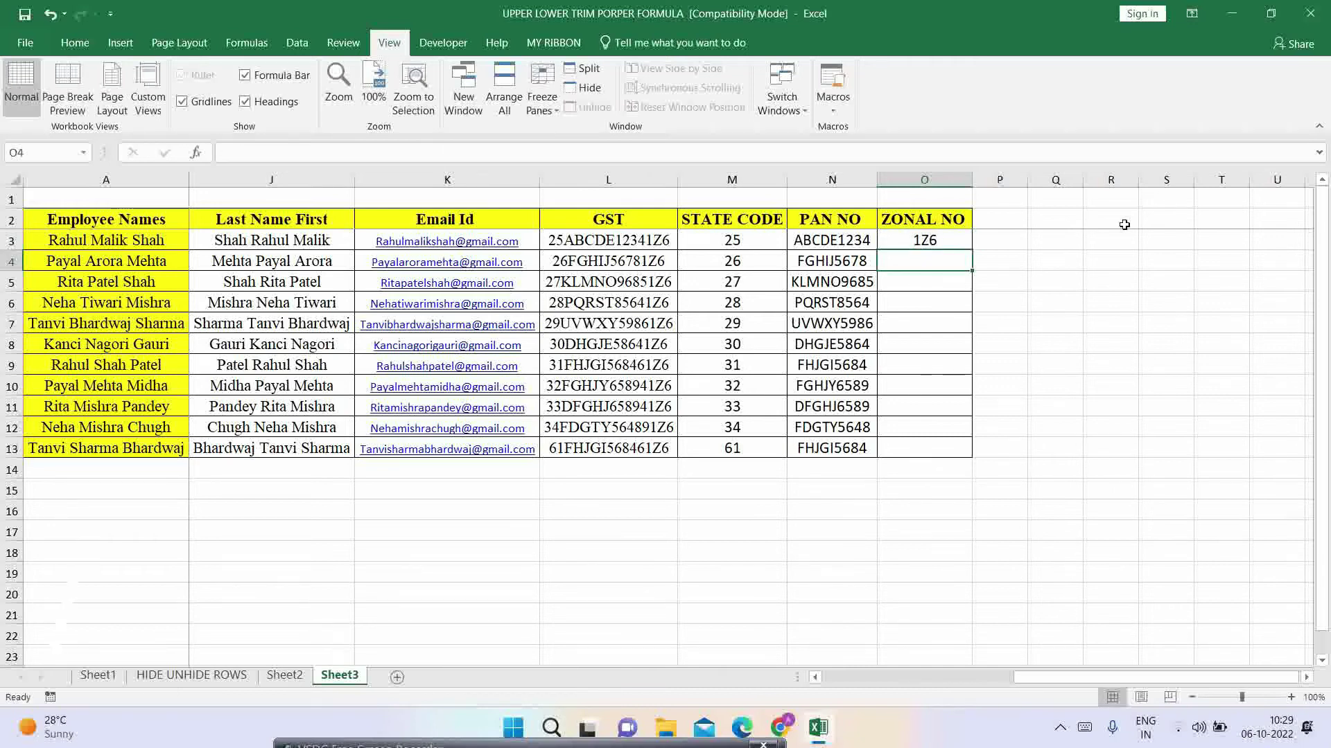
key("ctrl+e")
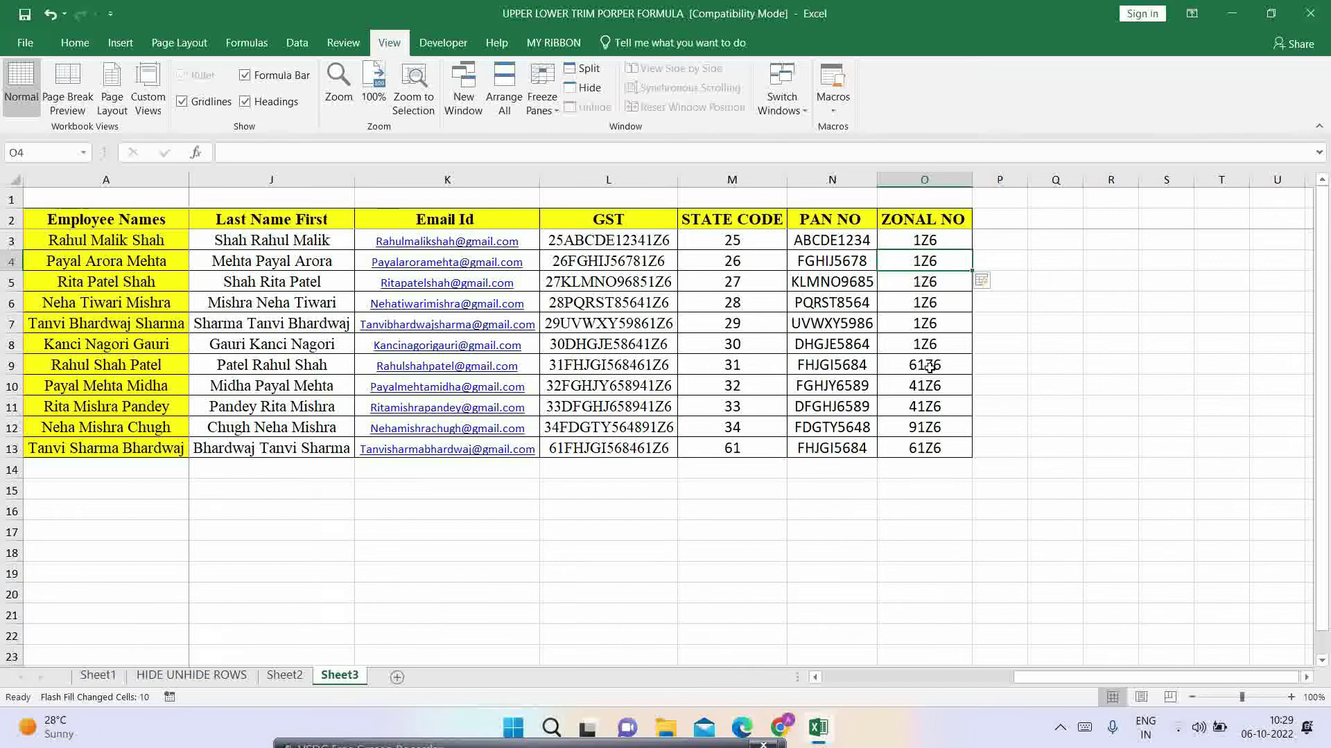
Delete the extra digit from the GST numbers in L9, L10 and L11.
double_click(644, 383)
double_click(644, 365)
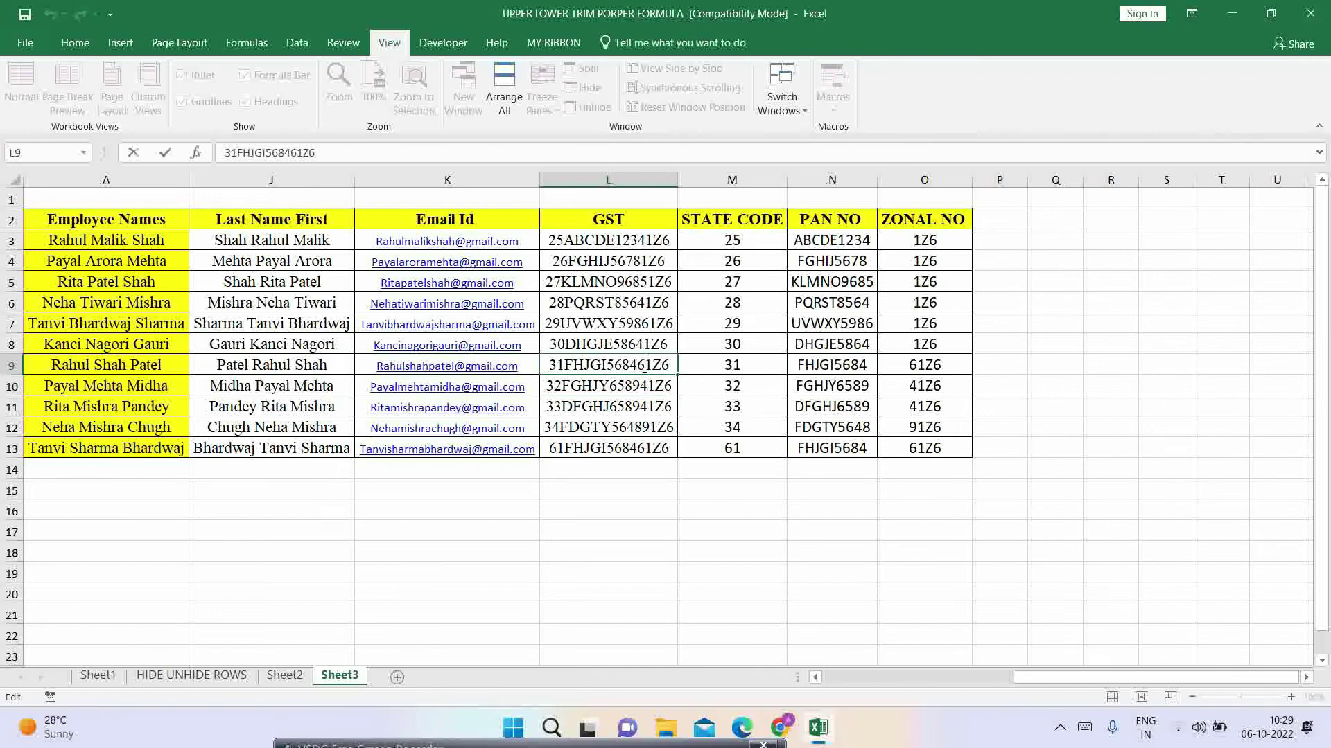
key("BackSpace")
key("Return")
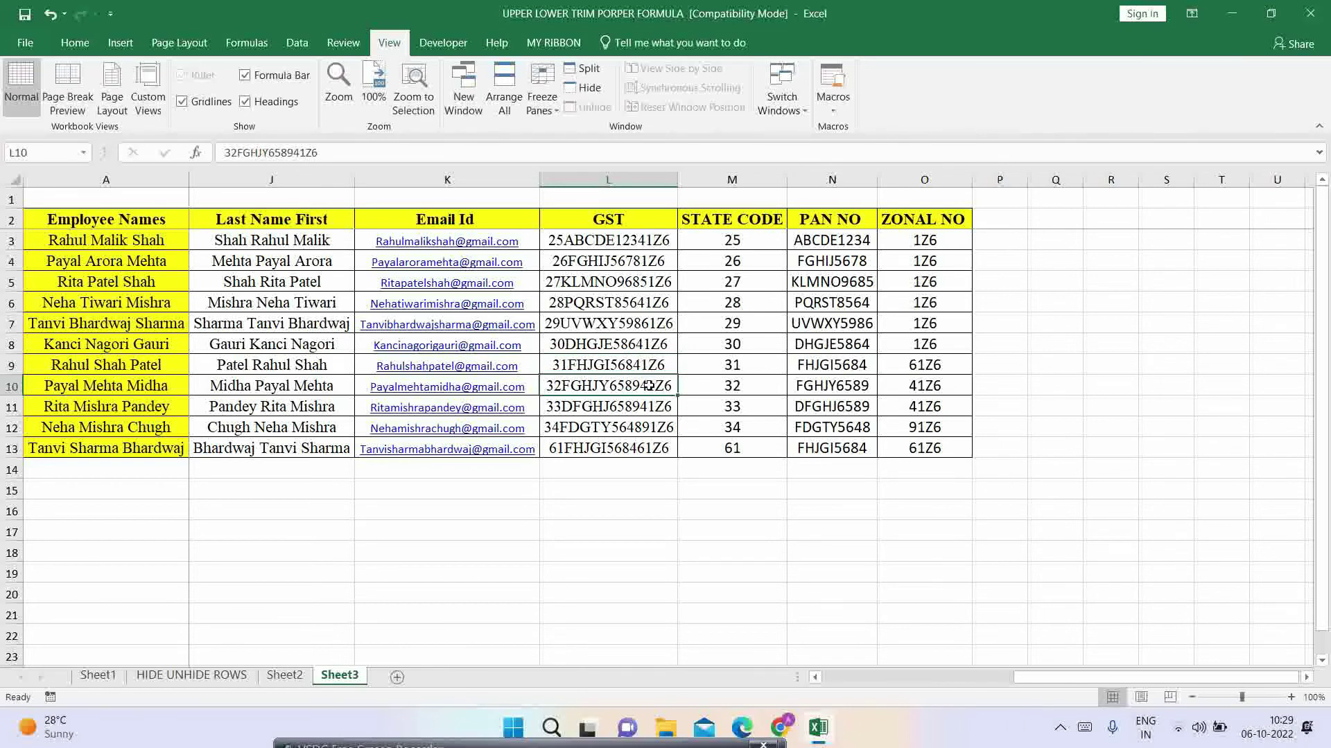
double_click(649, 386)
key("BackSpace")
key("Return")
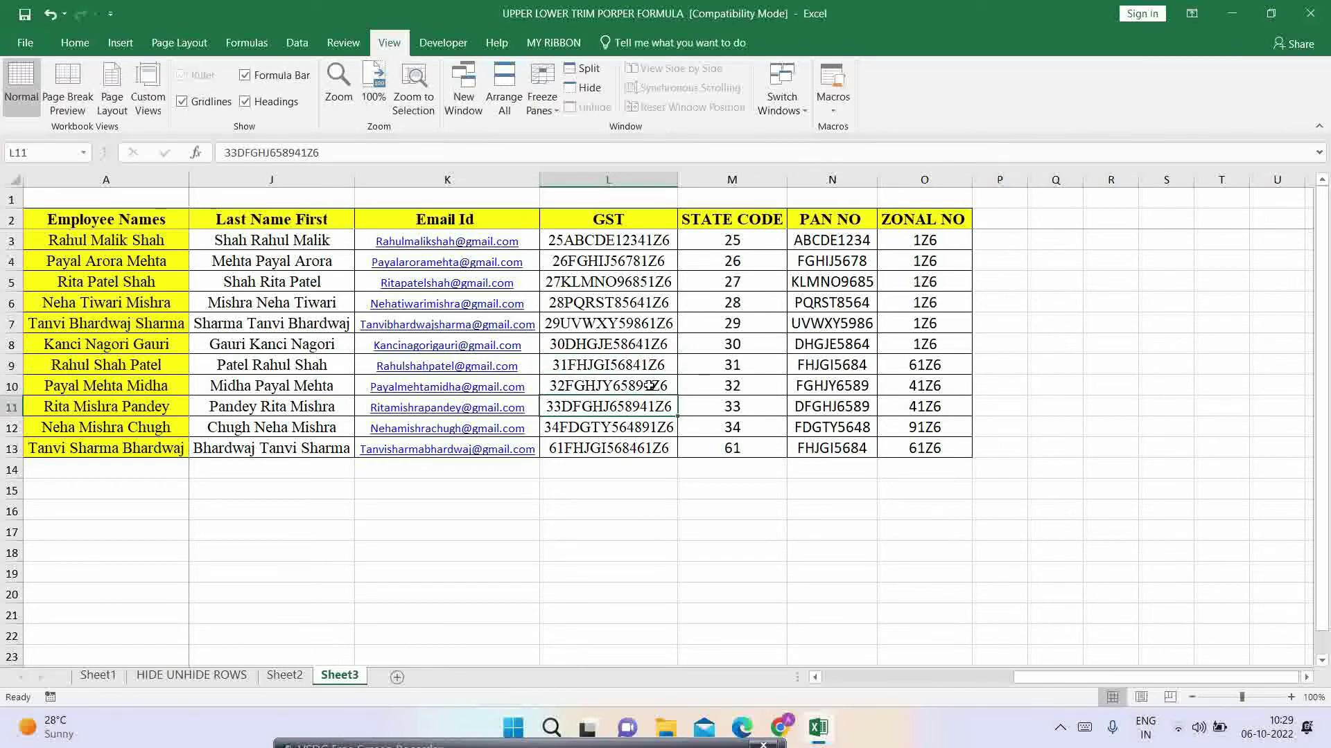
double_click(650, 407)
key("BackSpace")
key("Return")
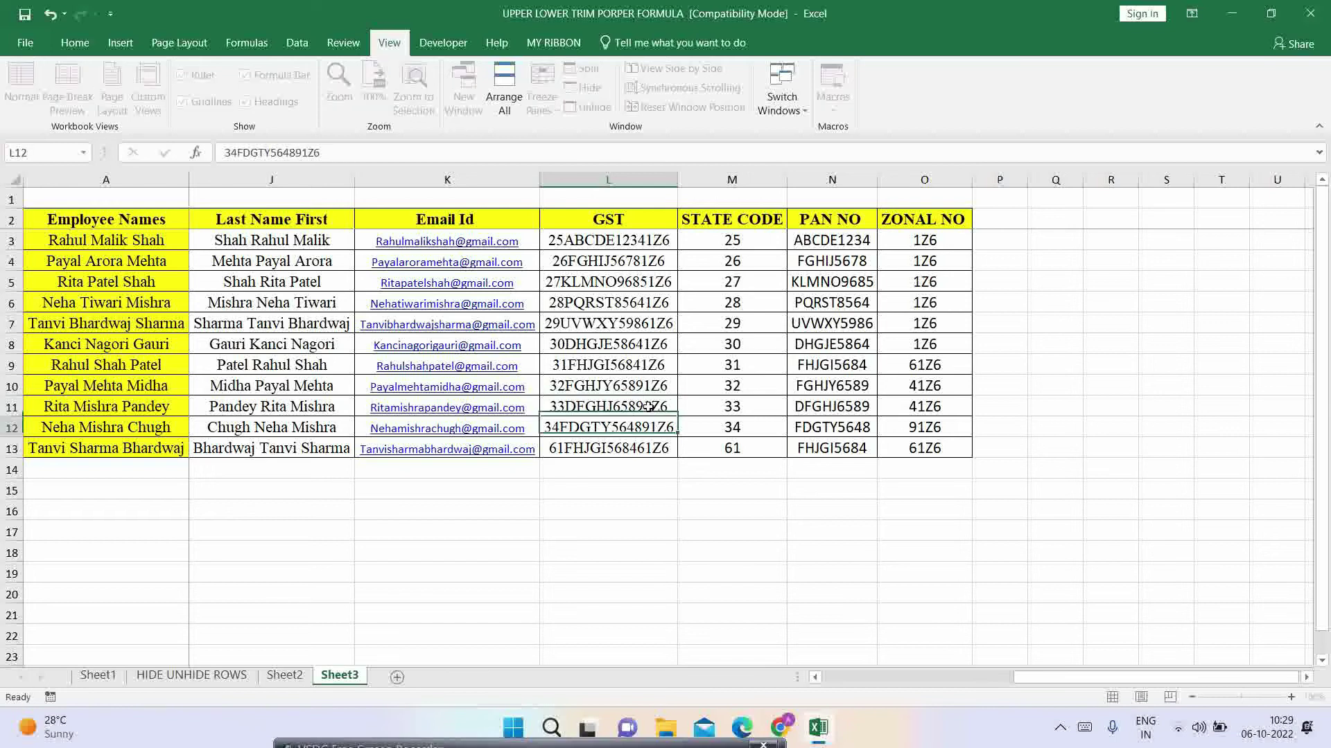
Delete the extra digit from the GST numbers in L12 and L13.
double_click(649, 428)
key("BackSpace")
key("Return")
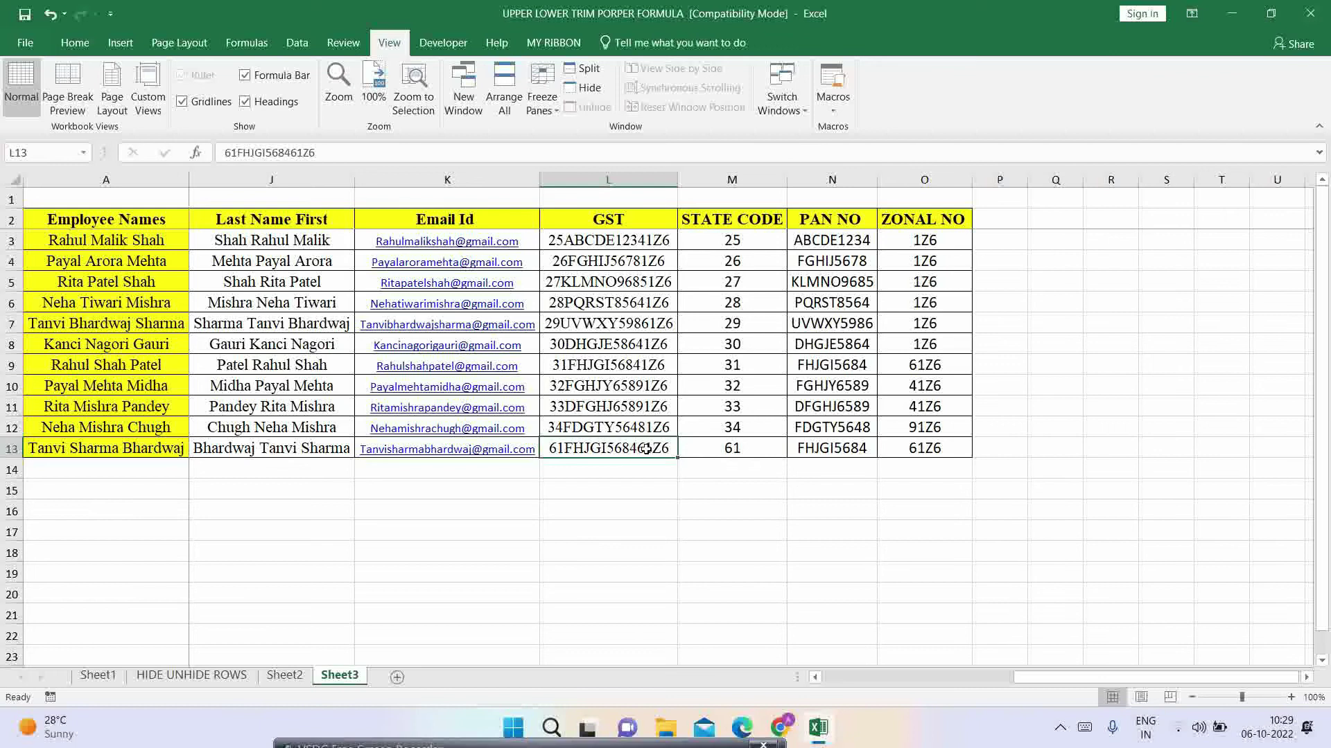
double_click(646, 449)
key("BackSpace")
key("Return")
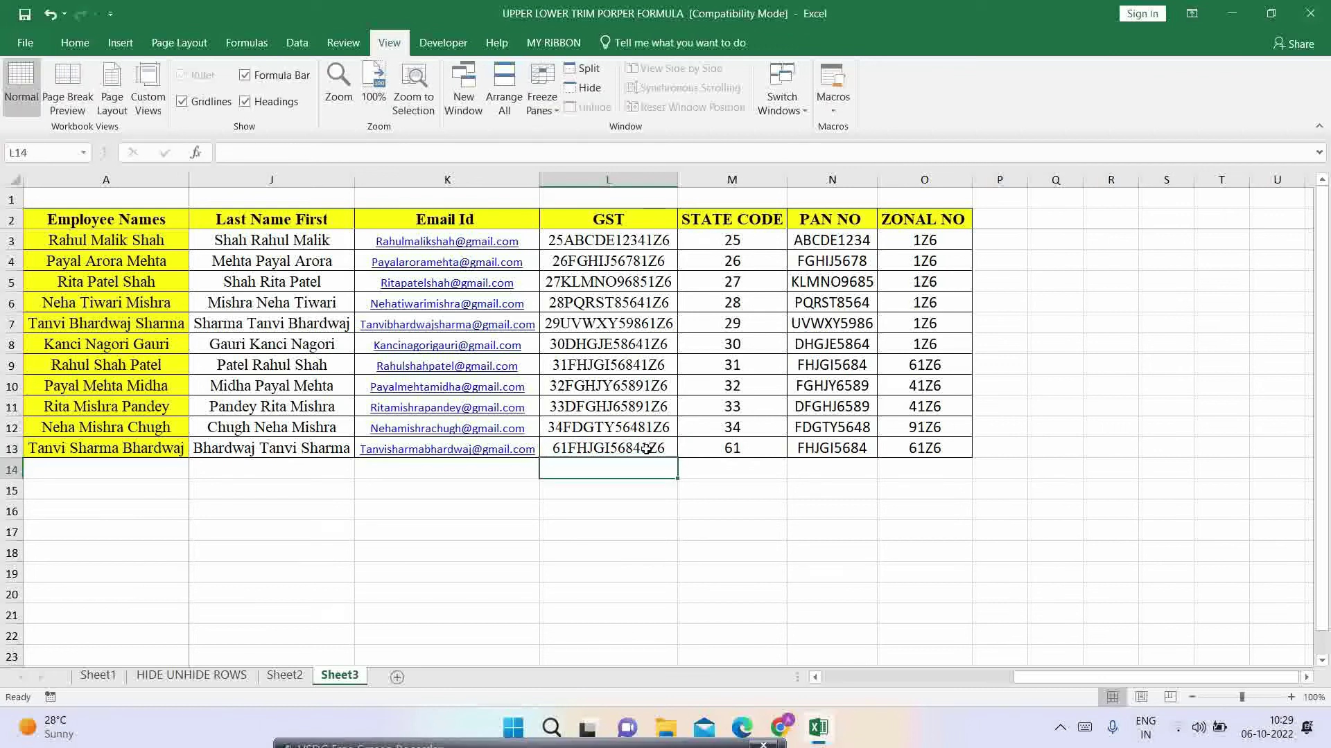
left_click(955, 270)
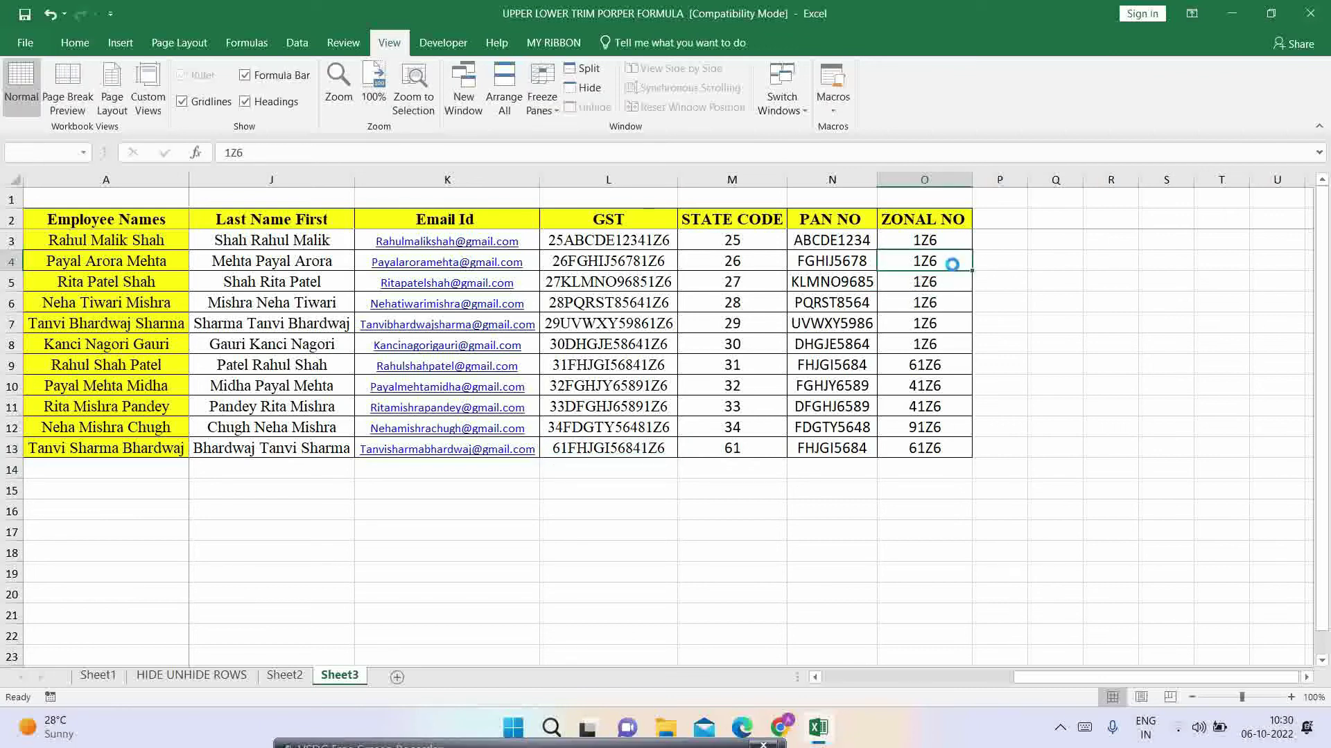
Clear the old zonal values in O4:O13 and Flash Fill again so every row reads 1Z6.
key("ctrl+e")
key("Return")
key("ctrl+shift+Down")
key("Delete")
left_click(953, 265)
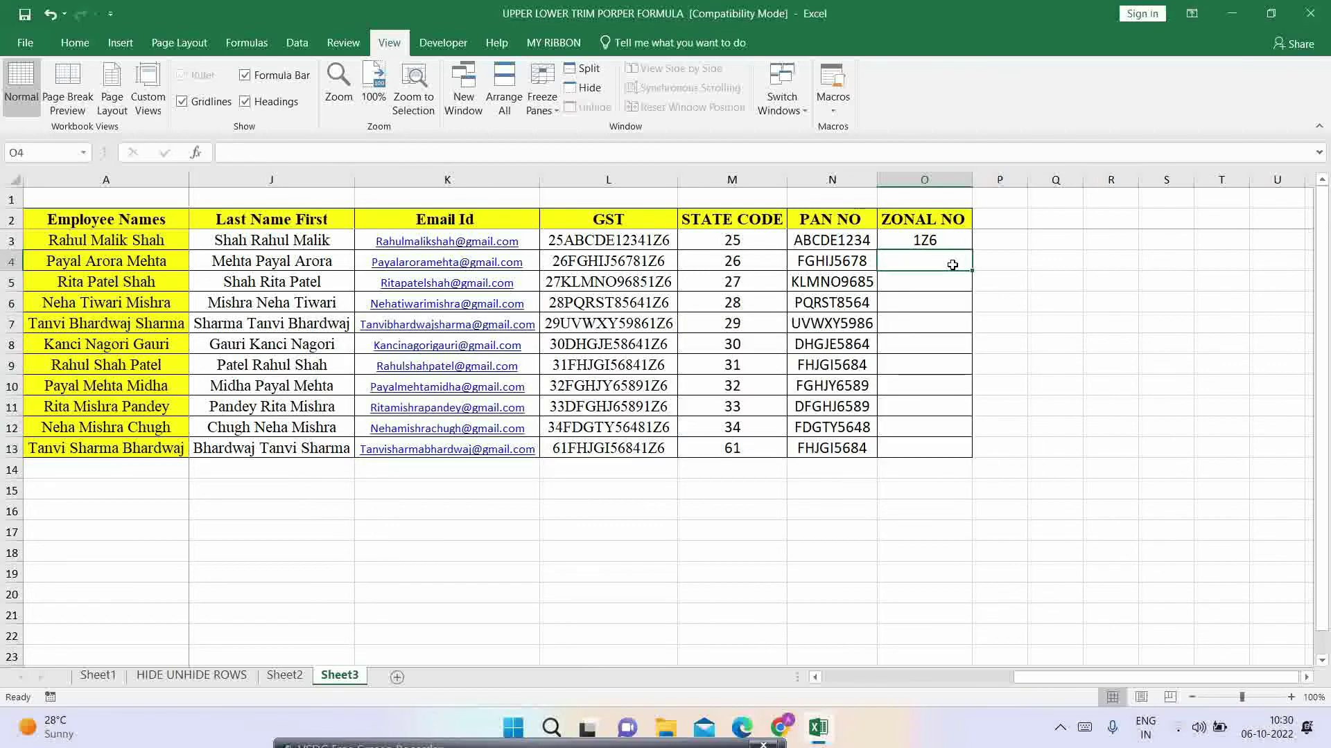
key("ctrl+e")
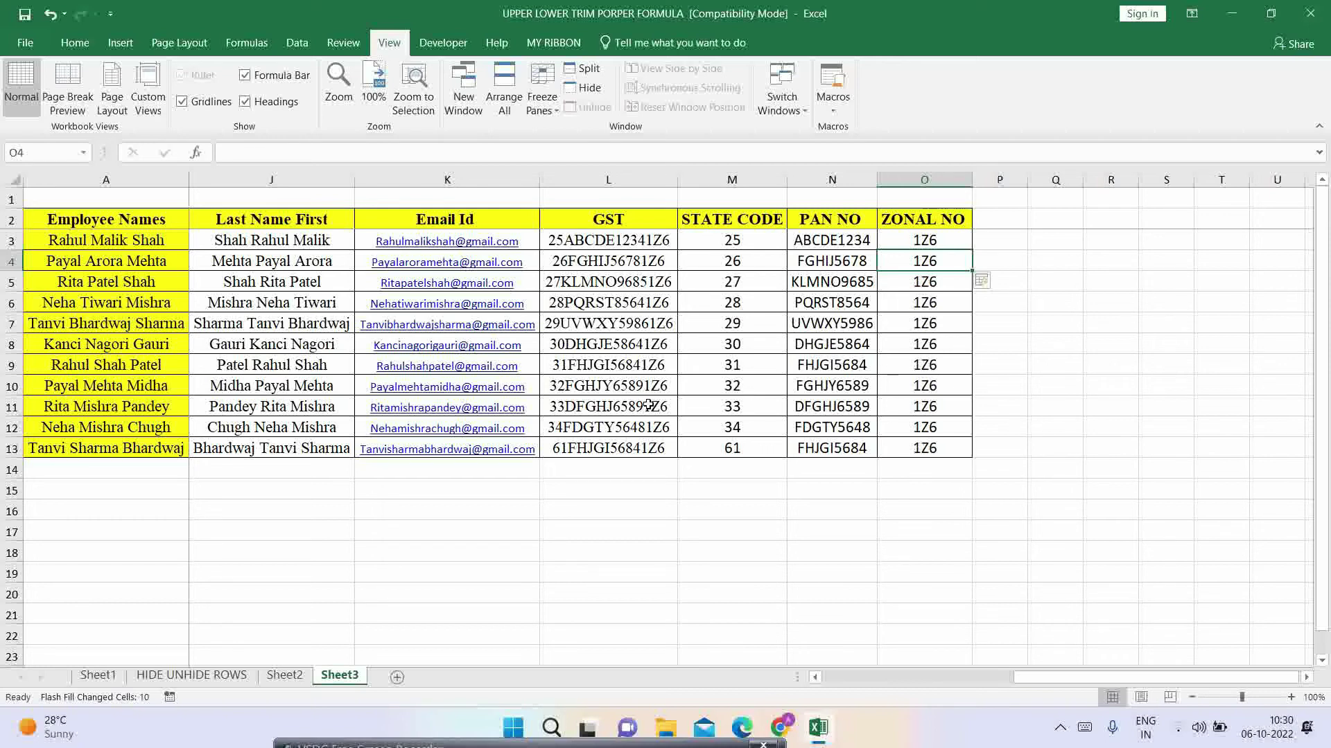
left_click(909, 388)
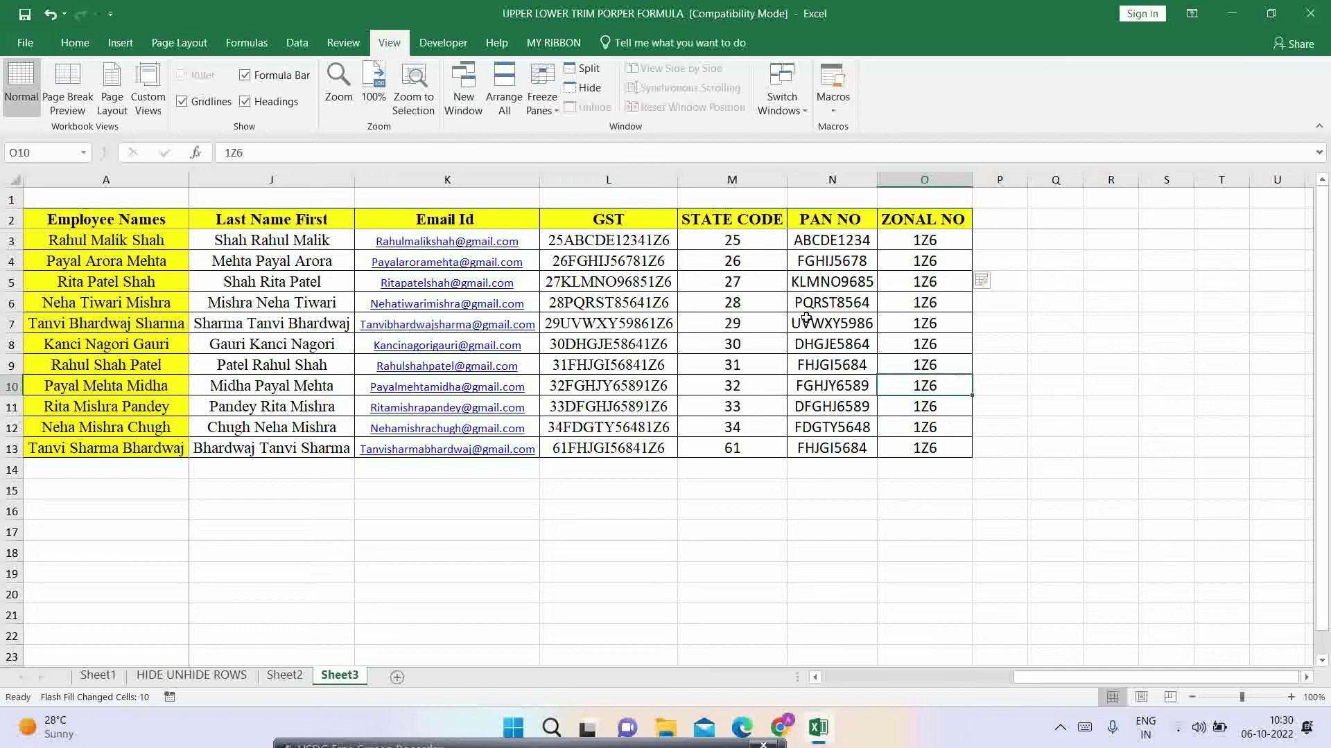
Unhide the name columns B through I and autofit column B for the full uppercase names.
left_click(777, 261)
key("Up")
key("Up")
key("ctrl+Left")
key("Down")
key("ctrl+z")
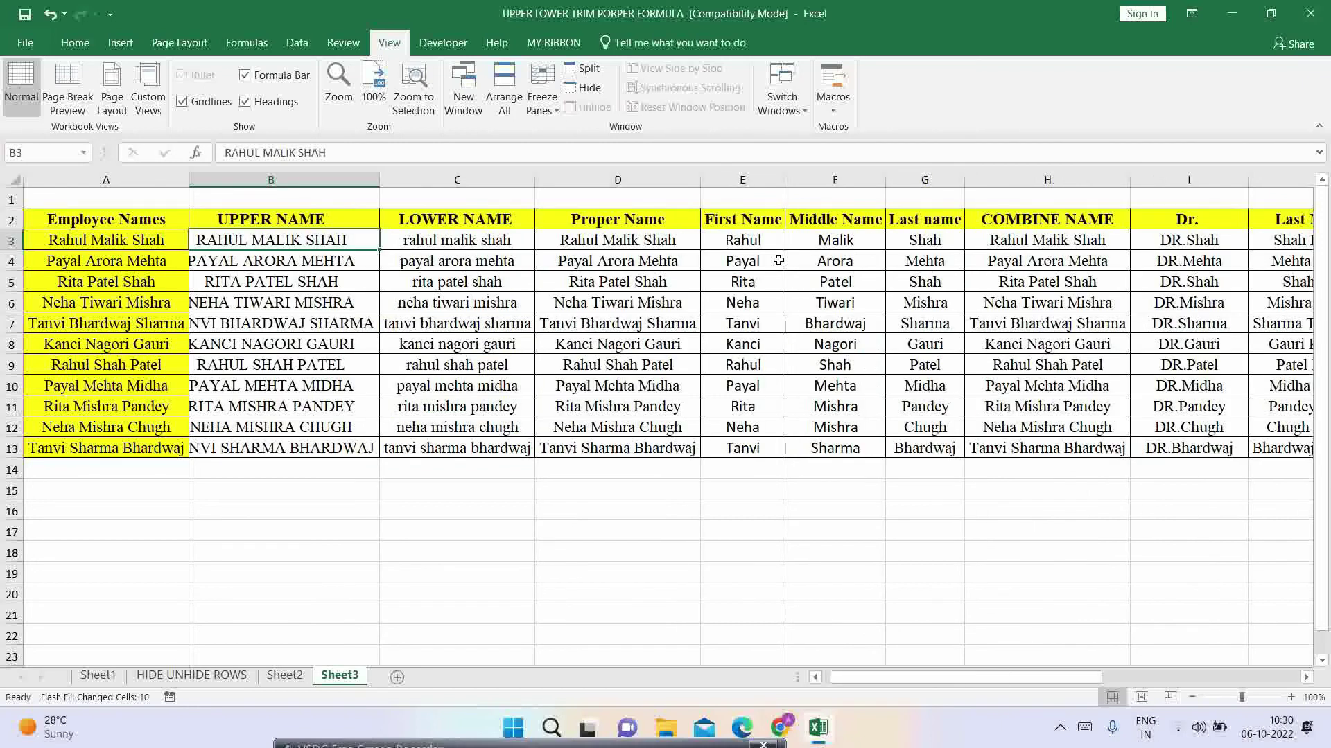
key("ctrl+z")
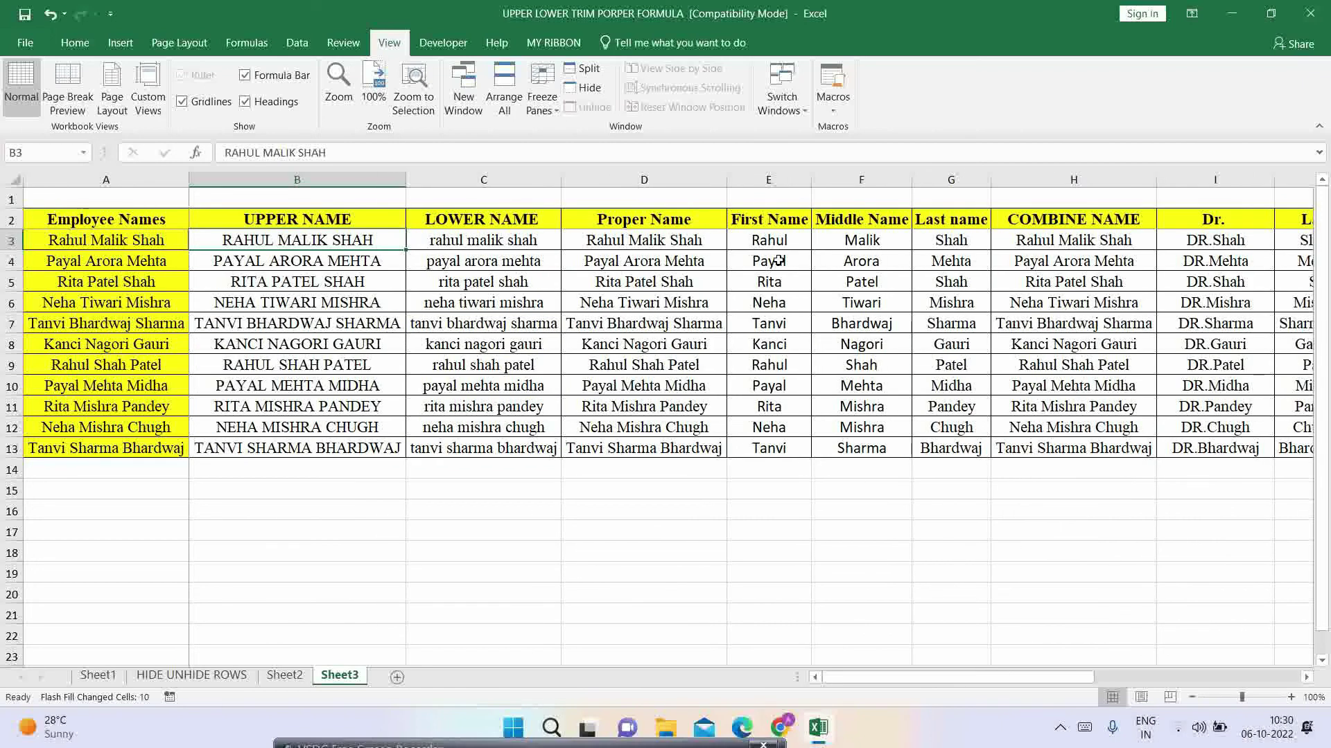